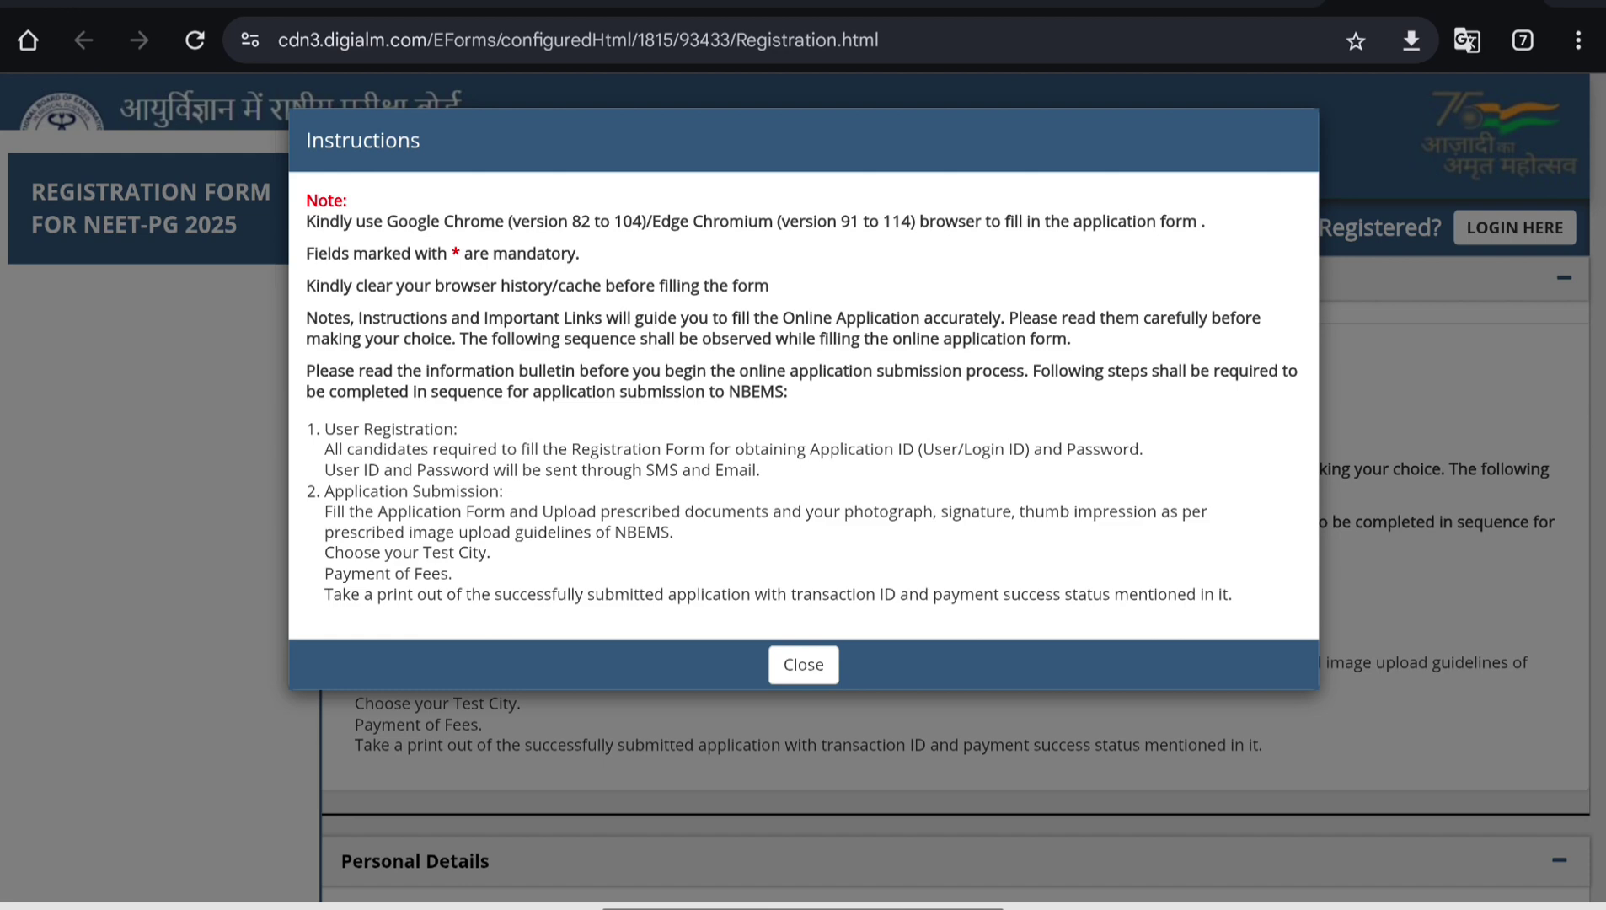
- Dismiss the registration instructions, read through the Privacy Notice and agree to it
click(802, 665)
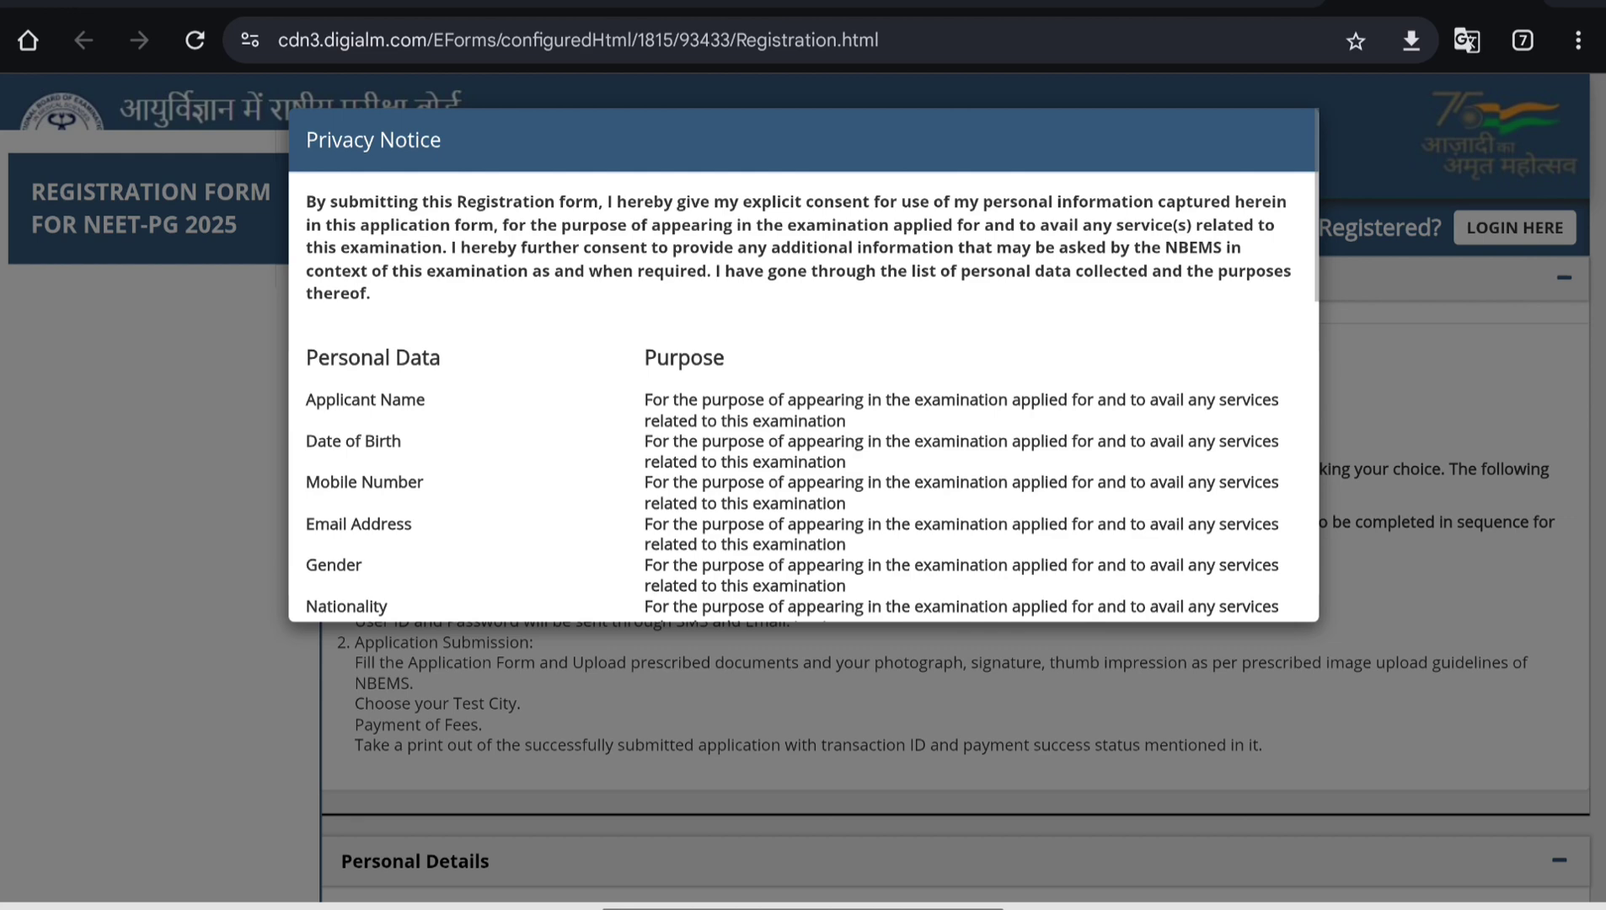
scroll(803, 396, down, 10)
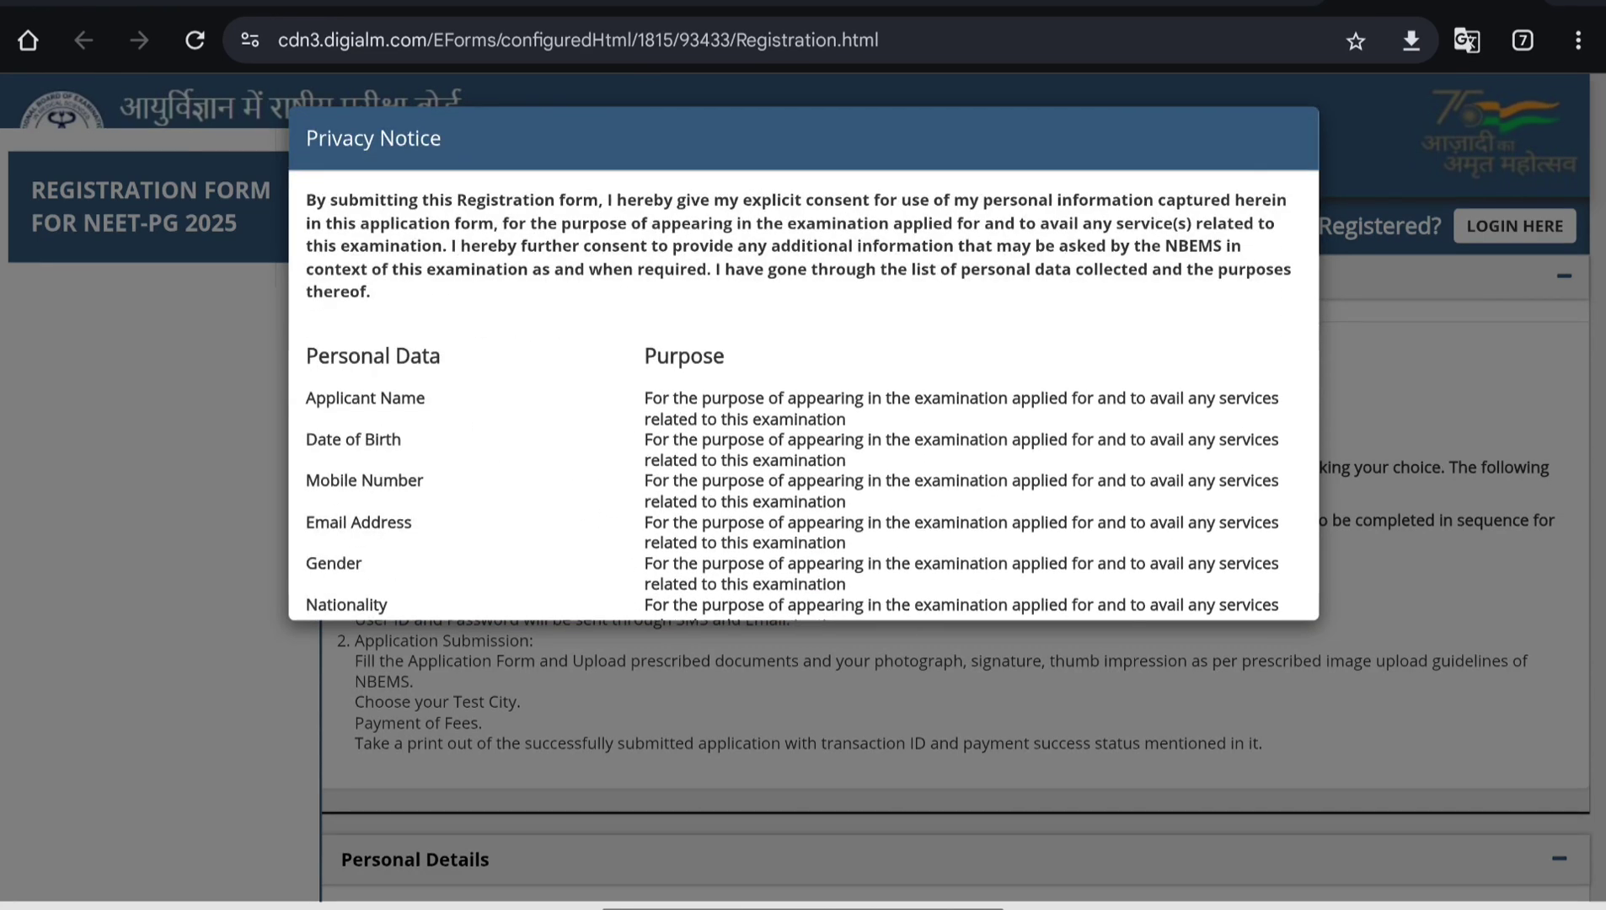
scroll(803, 396, down, 3)
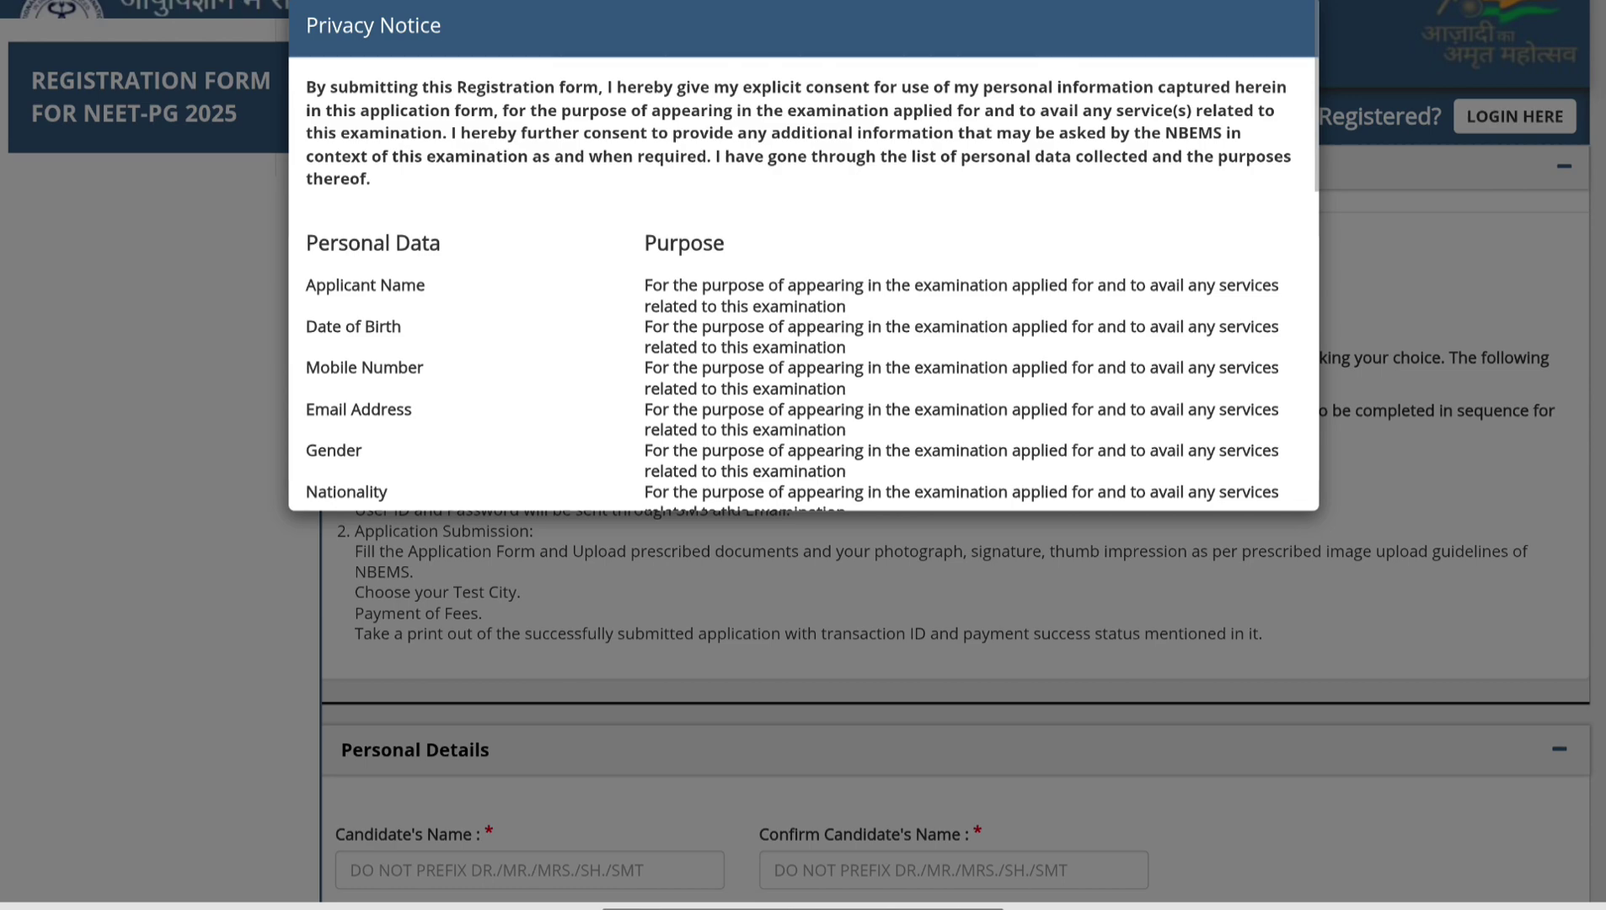
scroll(803, 261, down, 10)
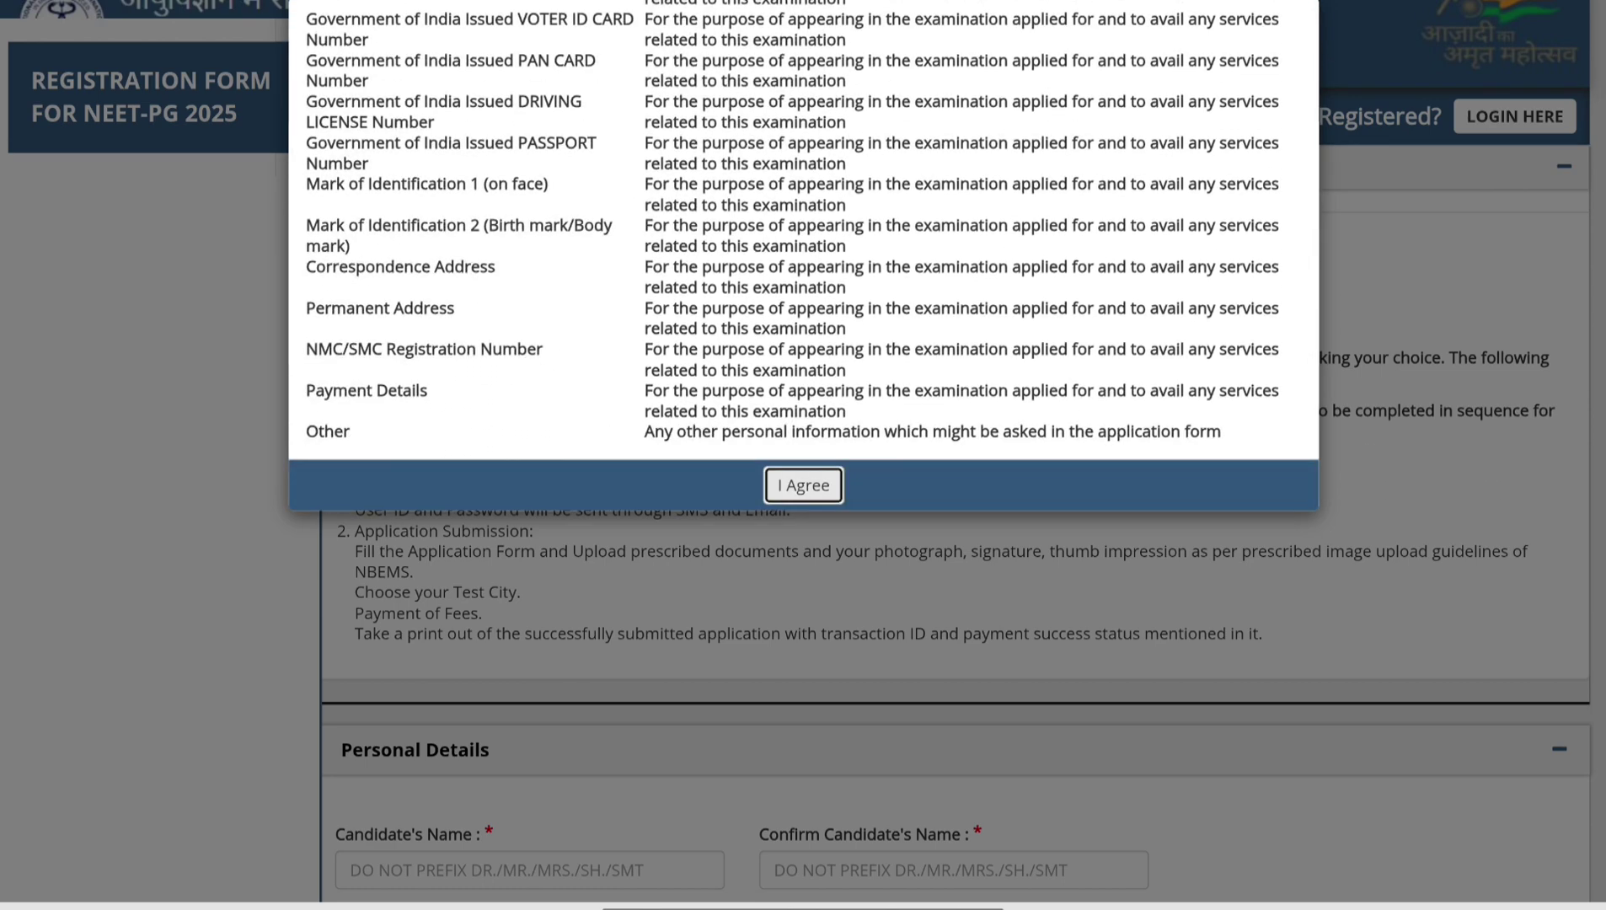
key(Return)
- Review the Personal Details fields of the NEET-PG 2025 registration form and agree to its declaration
scroll(963, 455, down, 8)
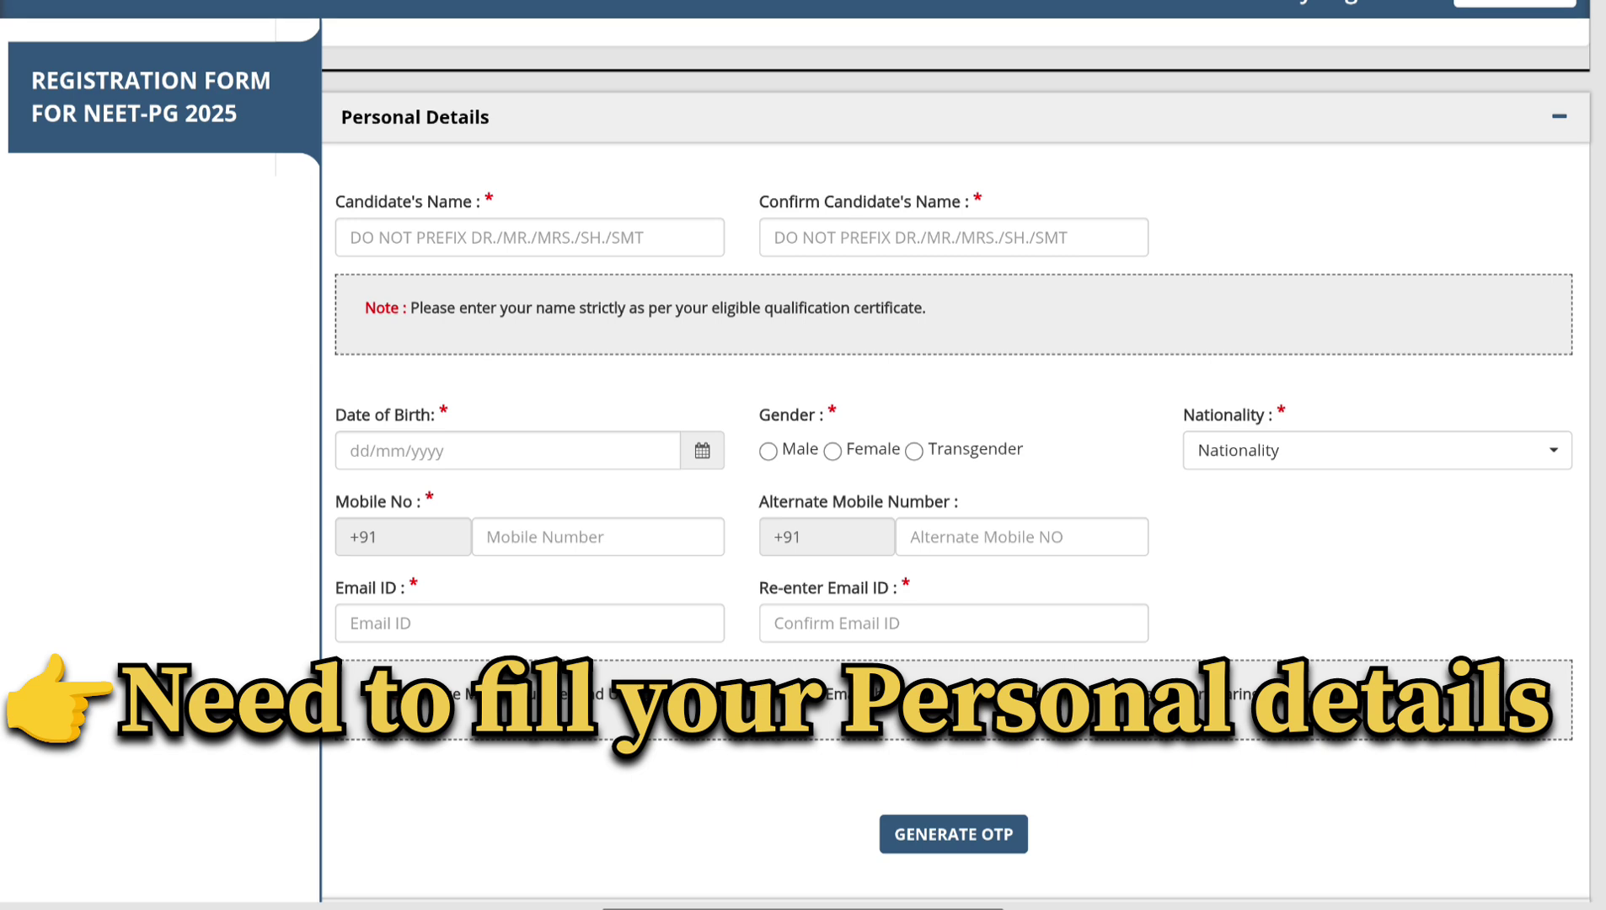
scroll(963, 455, down, 5)
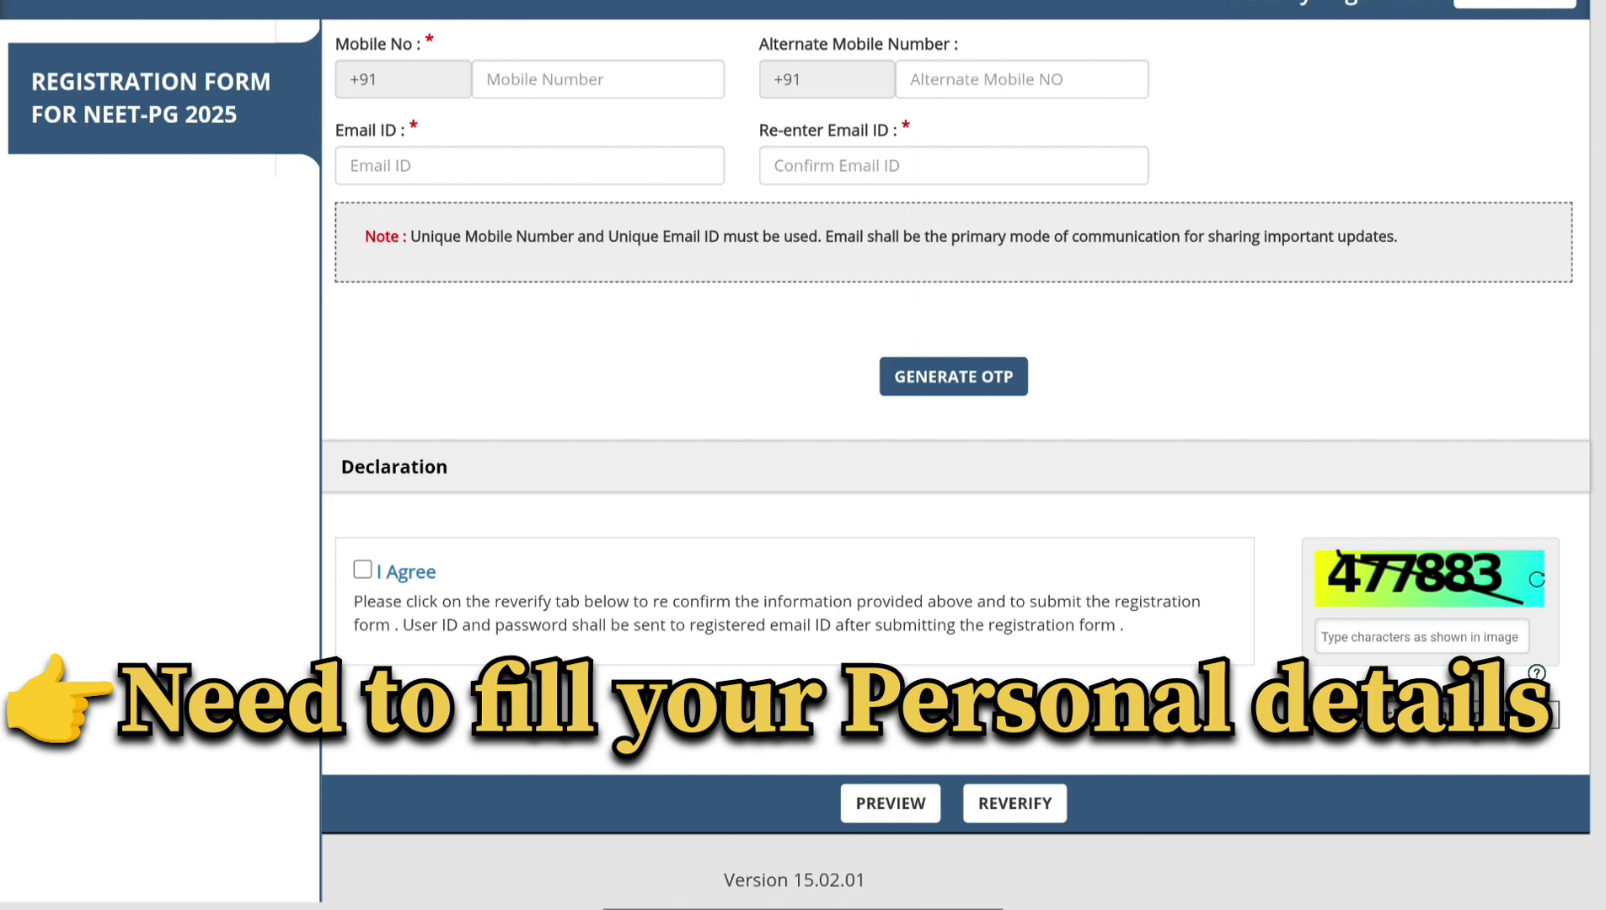
scroll(963, 455, up, 2)
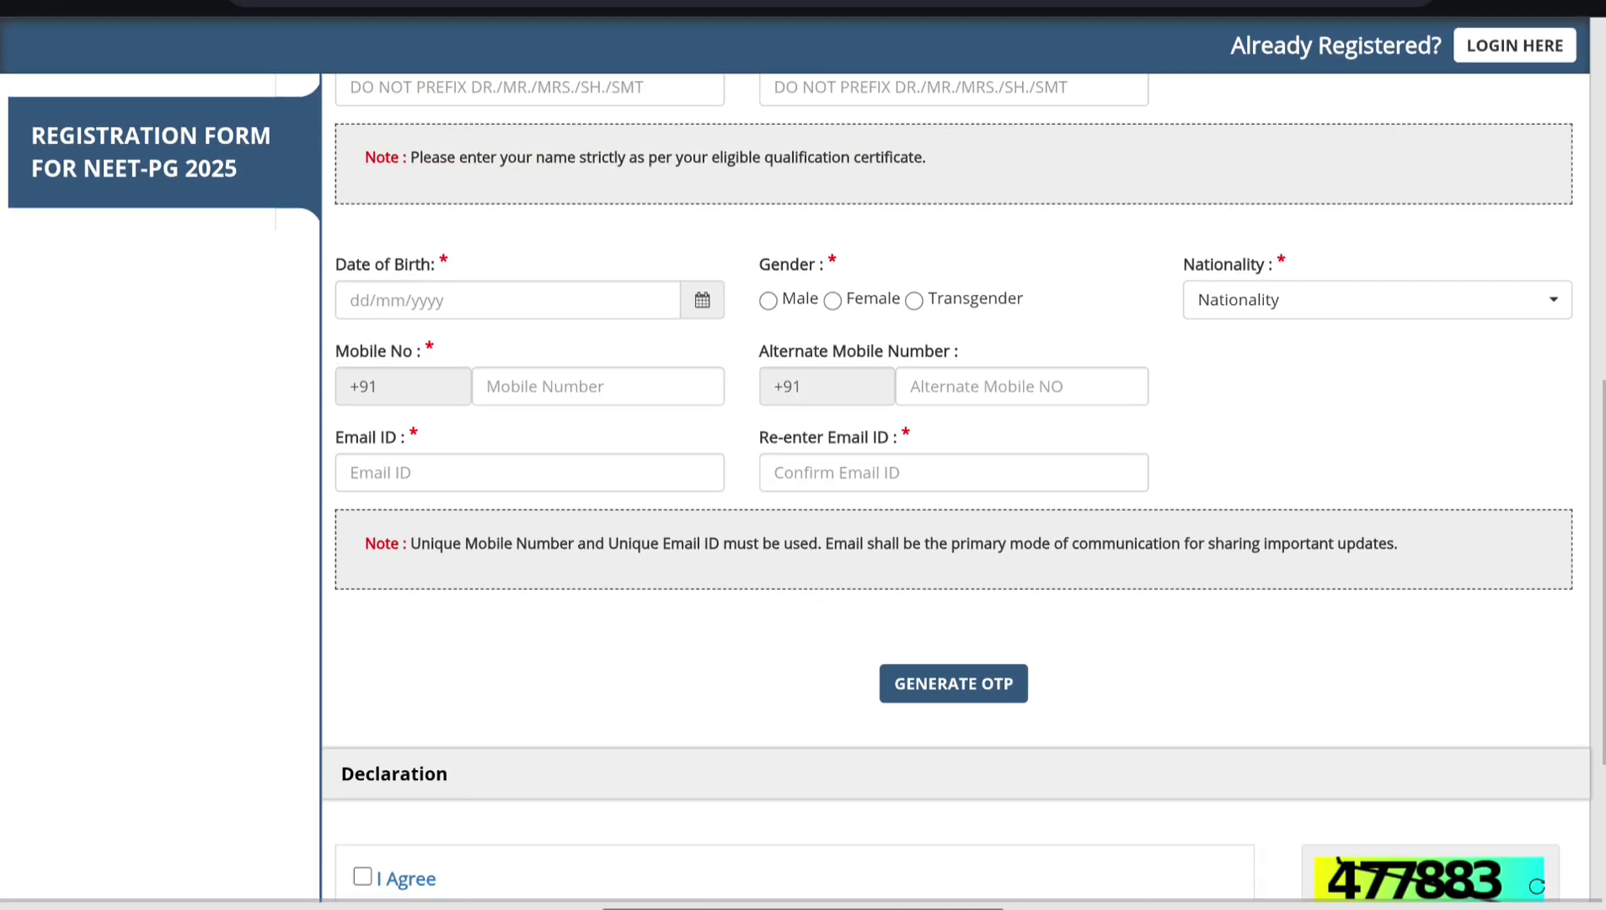
scroll(963, 455, up, 3)
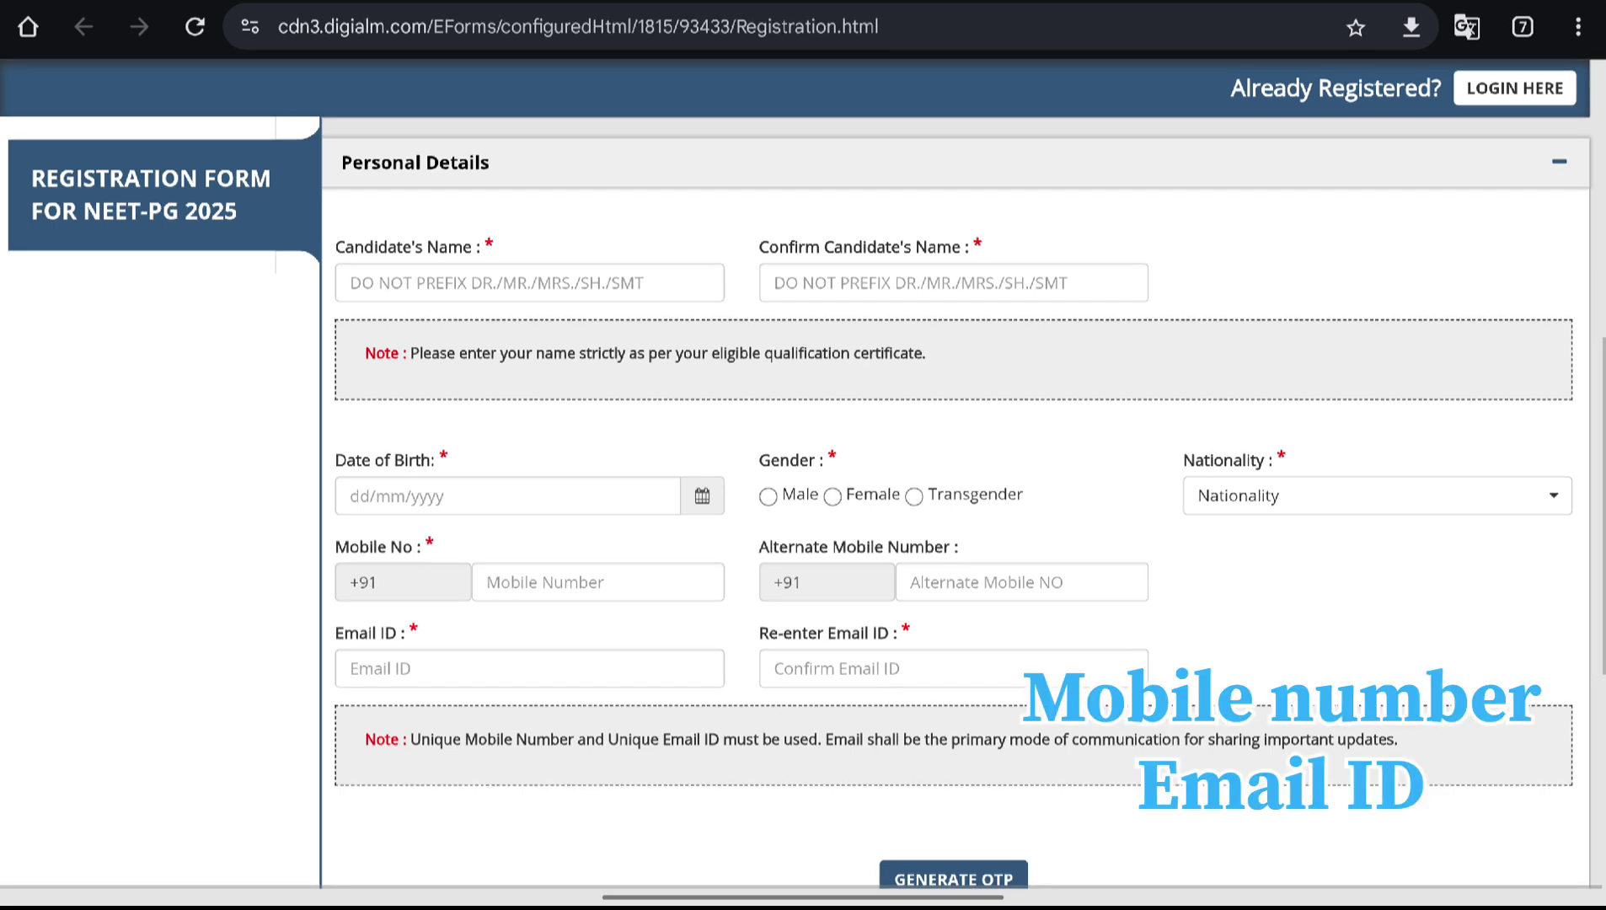
scroll(954, 455, down, 5)
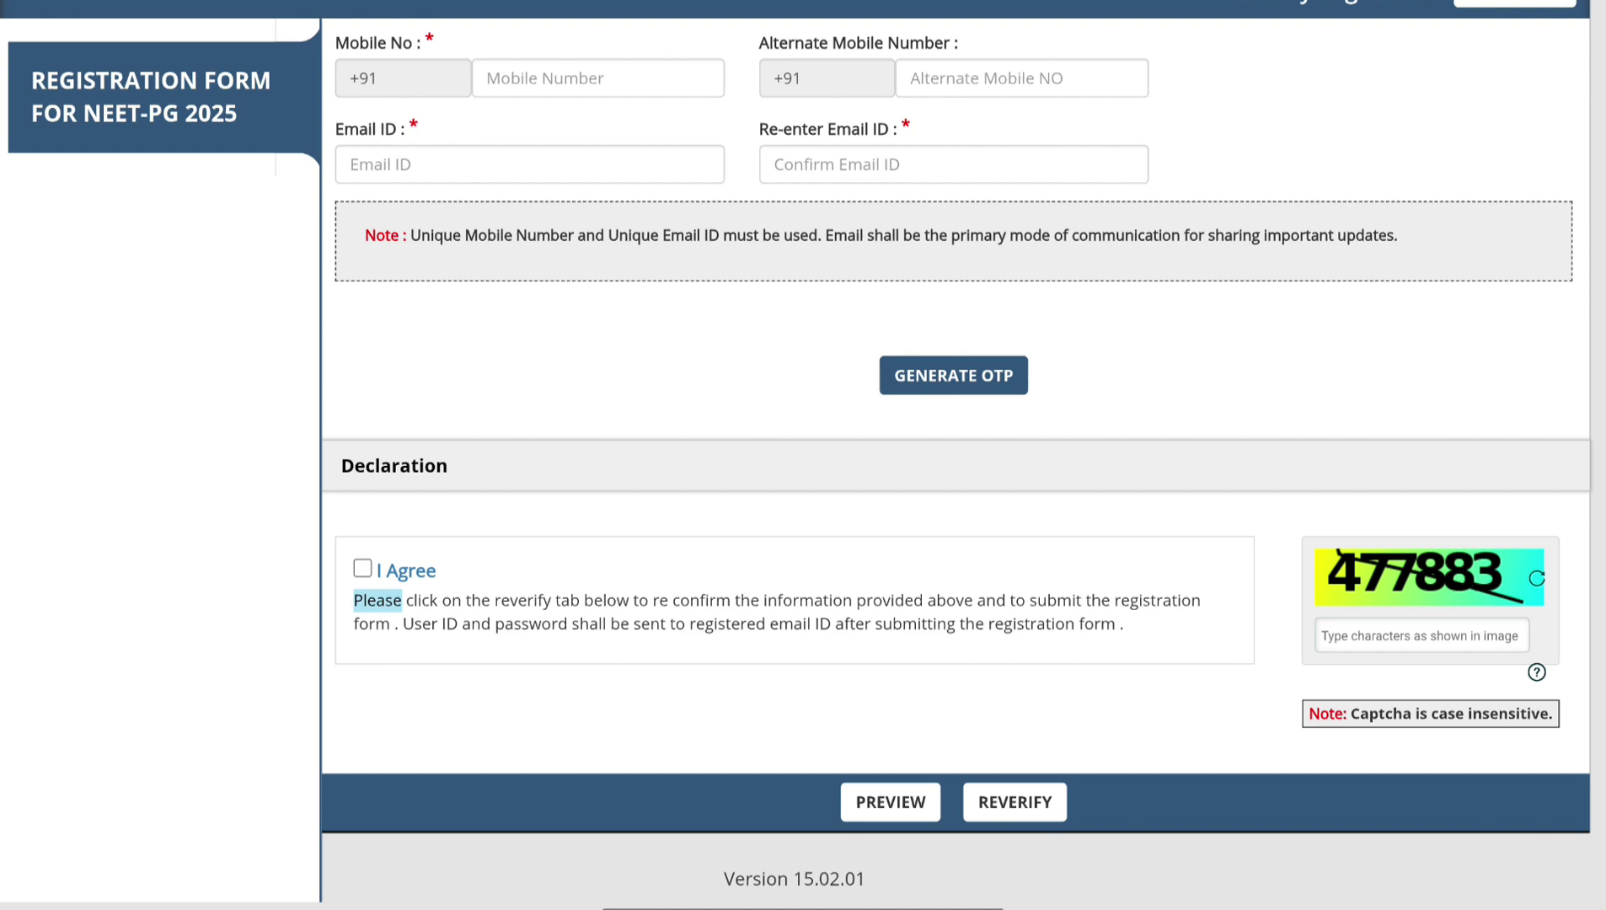
click(363, 569)
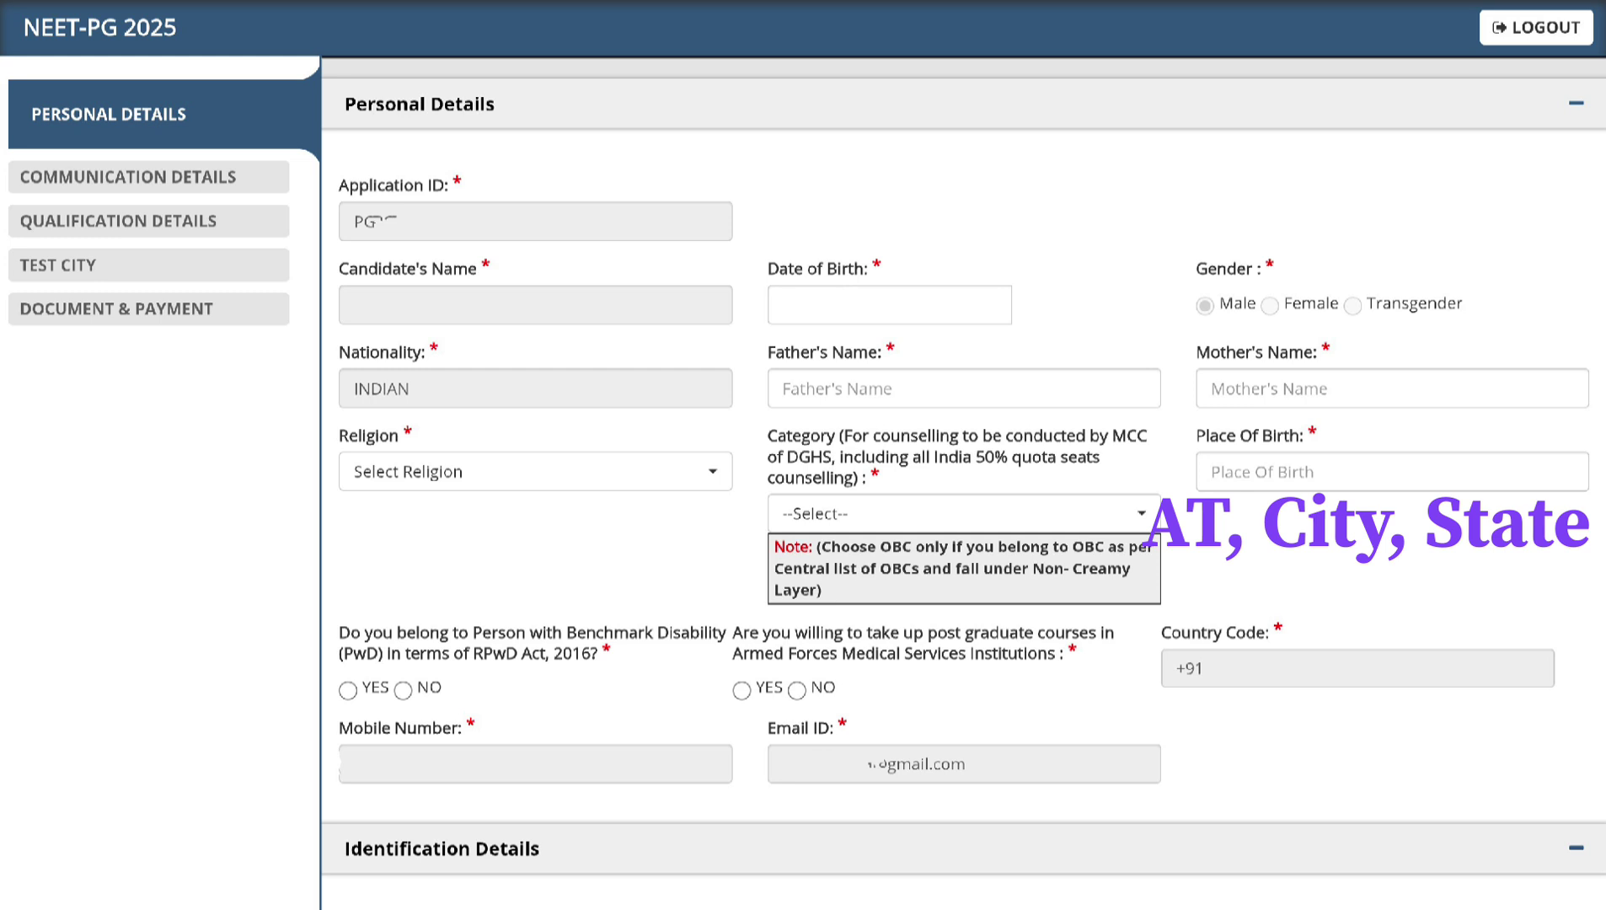
- Examine the required fields in the personal, communication and qualification details sections, including internship and medical council registration
scroll(963, 483, down, 7)
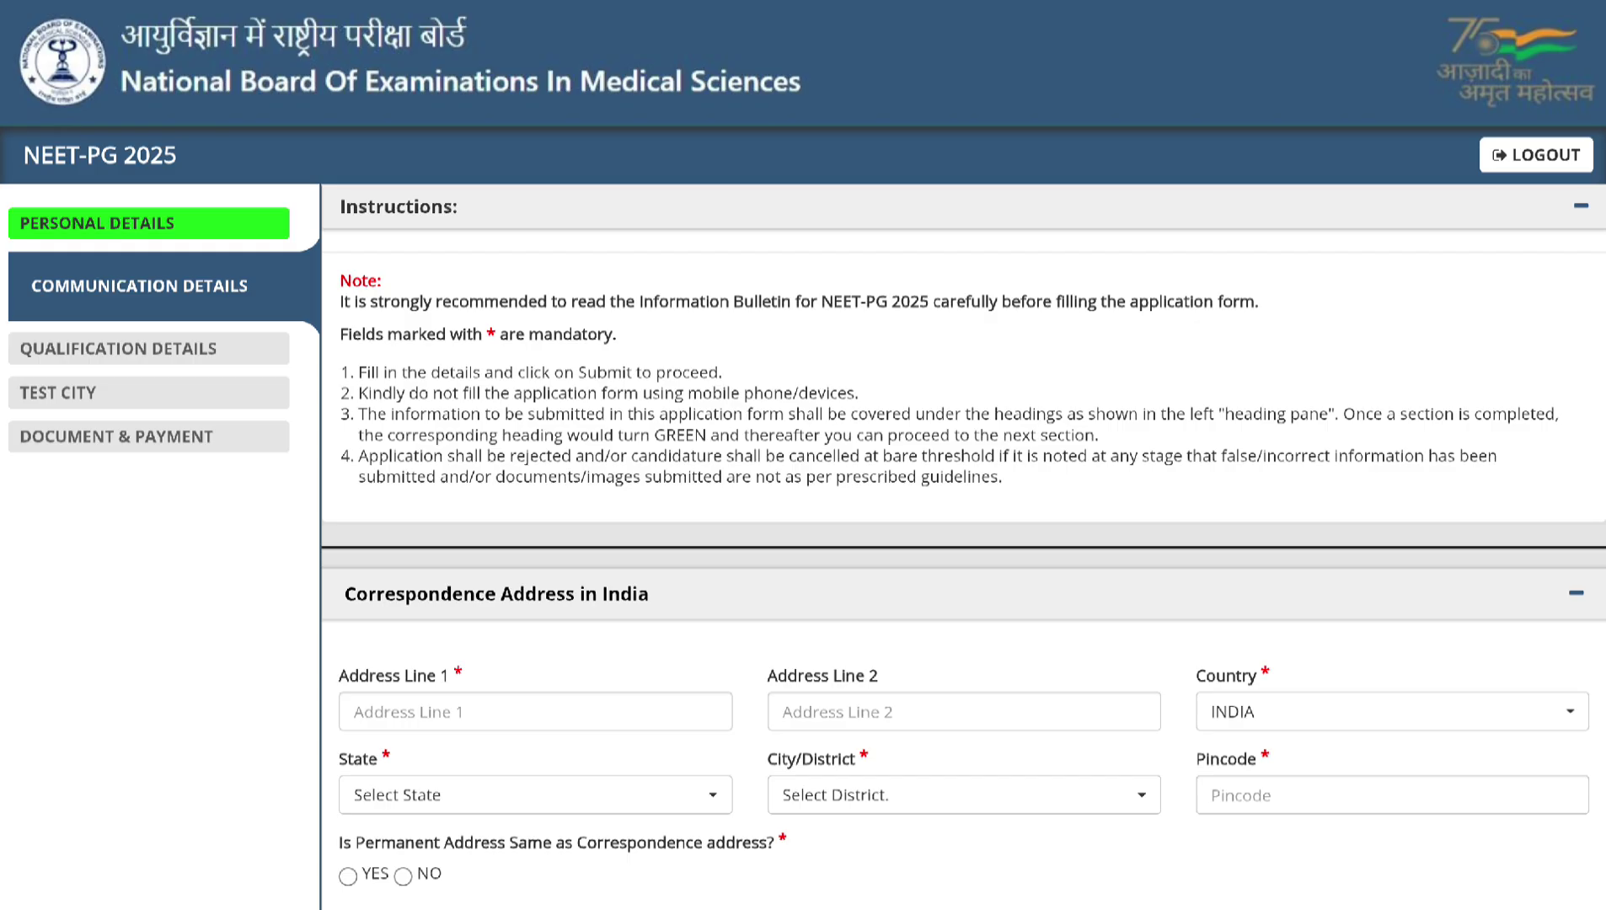
scroll(962, 505, down, 5)
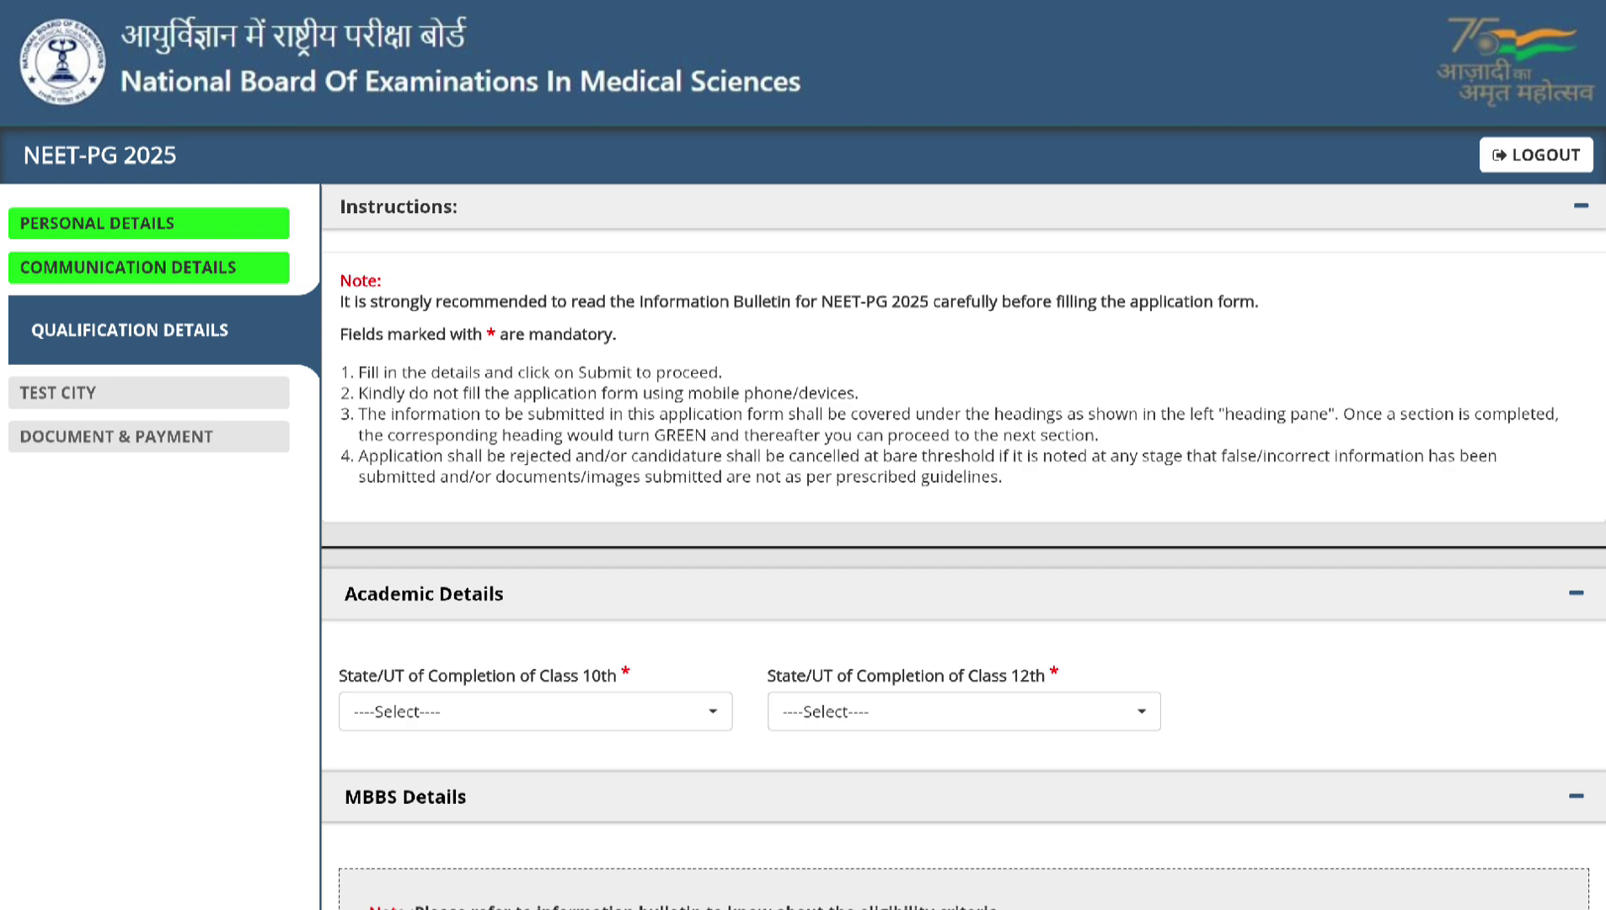
scroll(963, 548, down, 5)
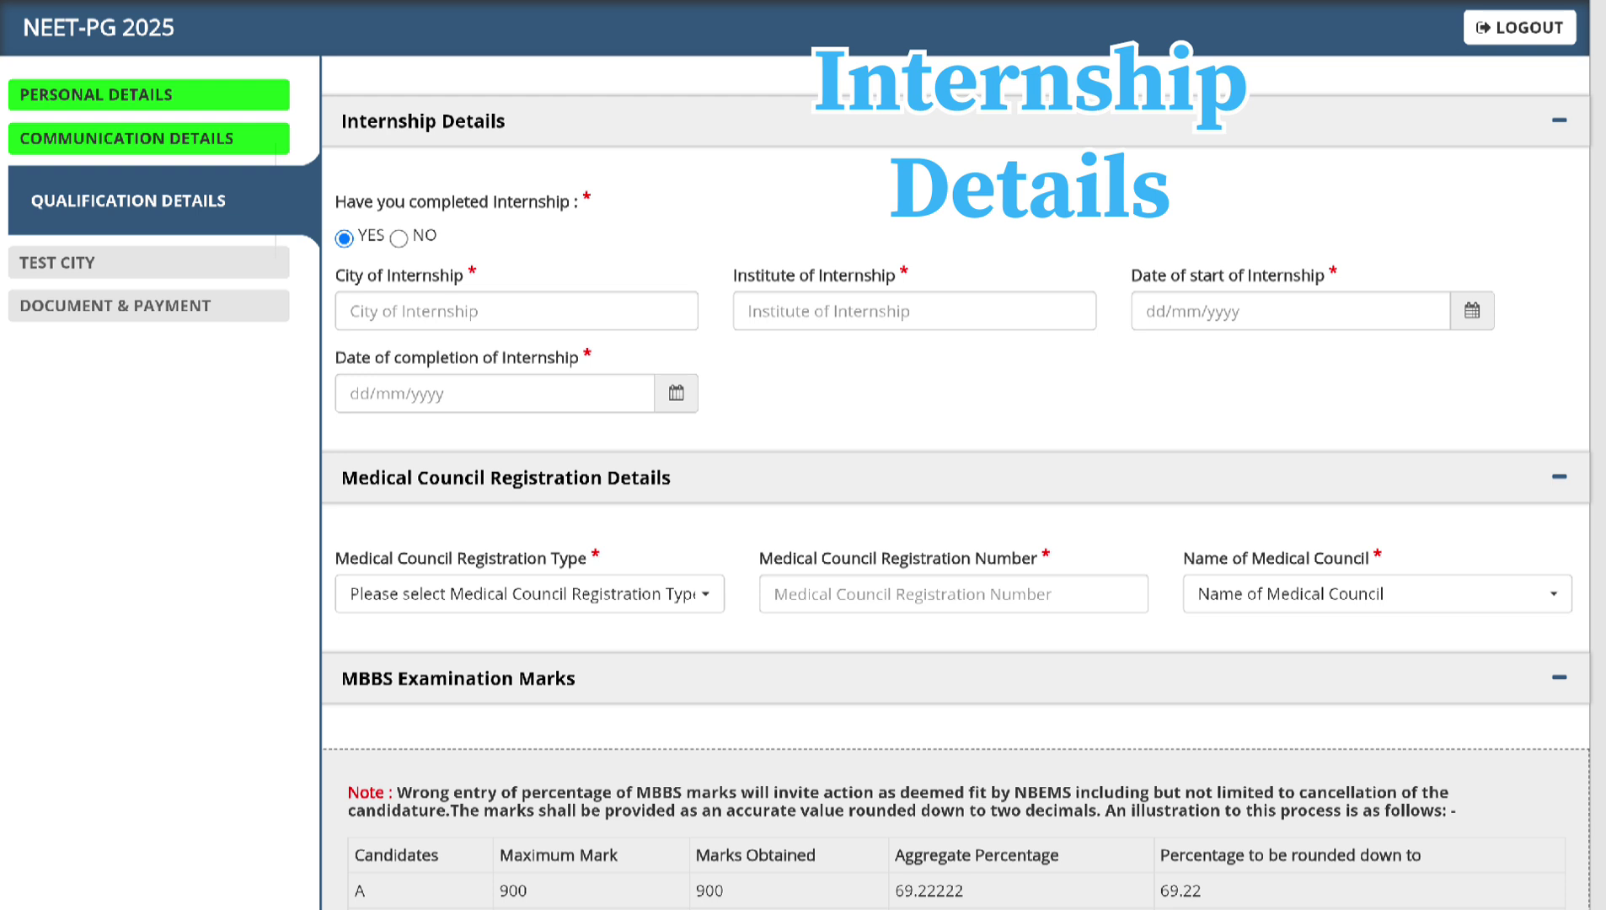
scroll(955, 506, down, 6)
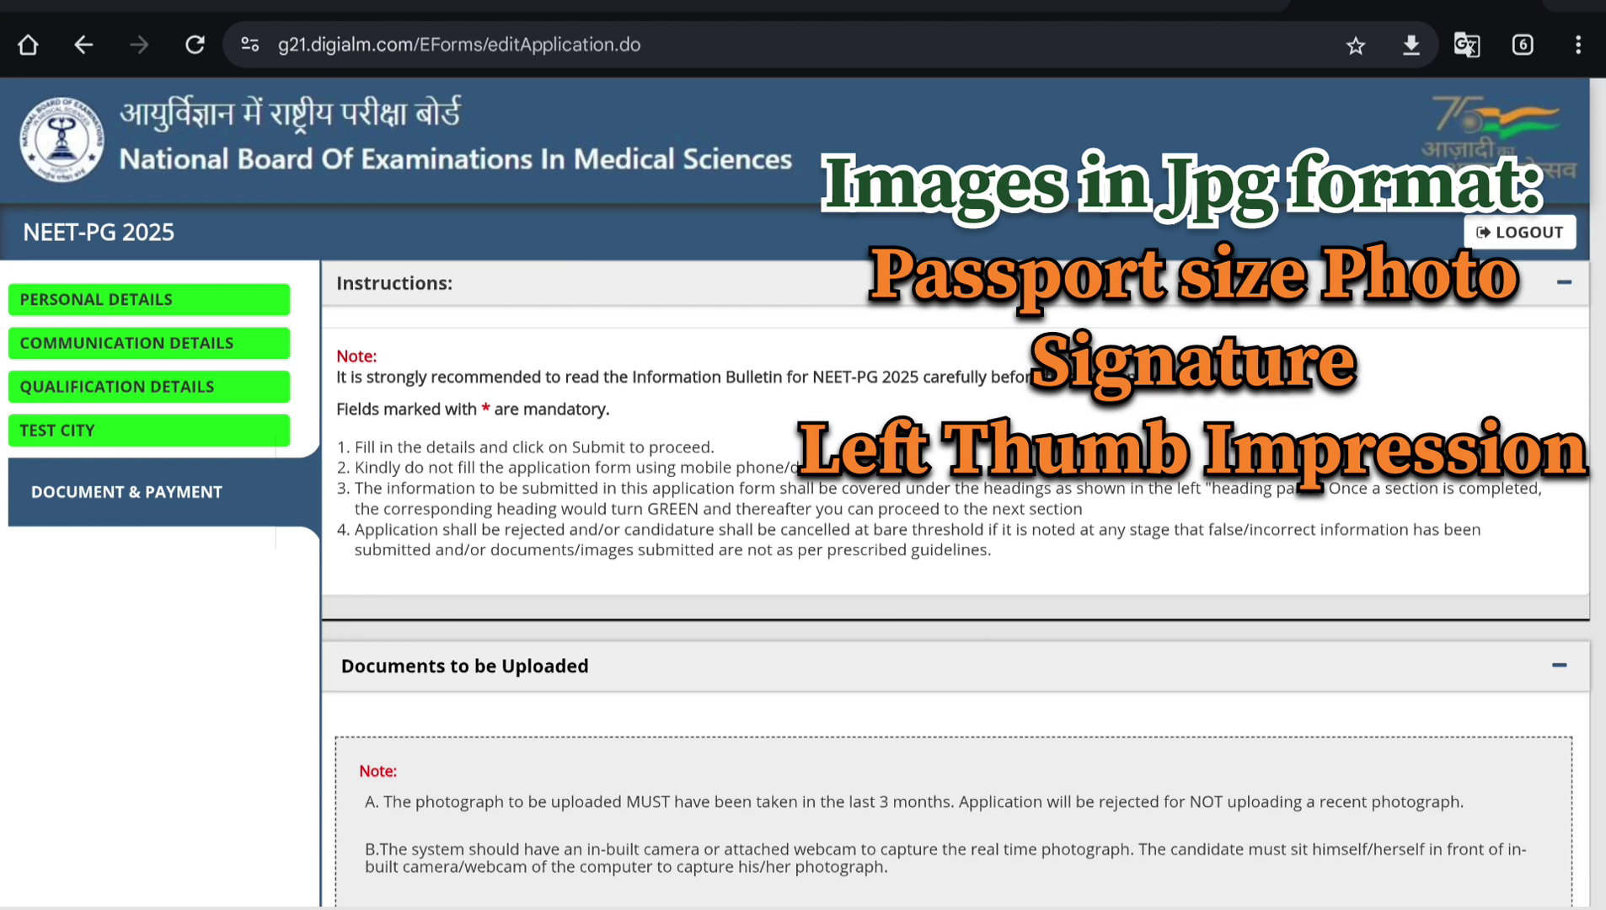
- Examine the document upload notes, the list of required uploads and the payment details on the Document & Payment page
scroll(798, 430, down, 1)
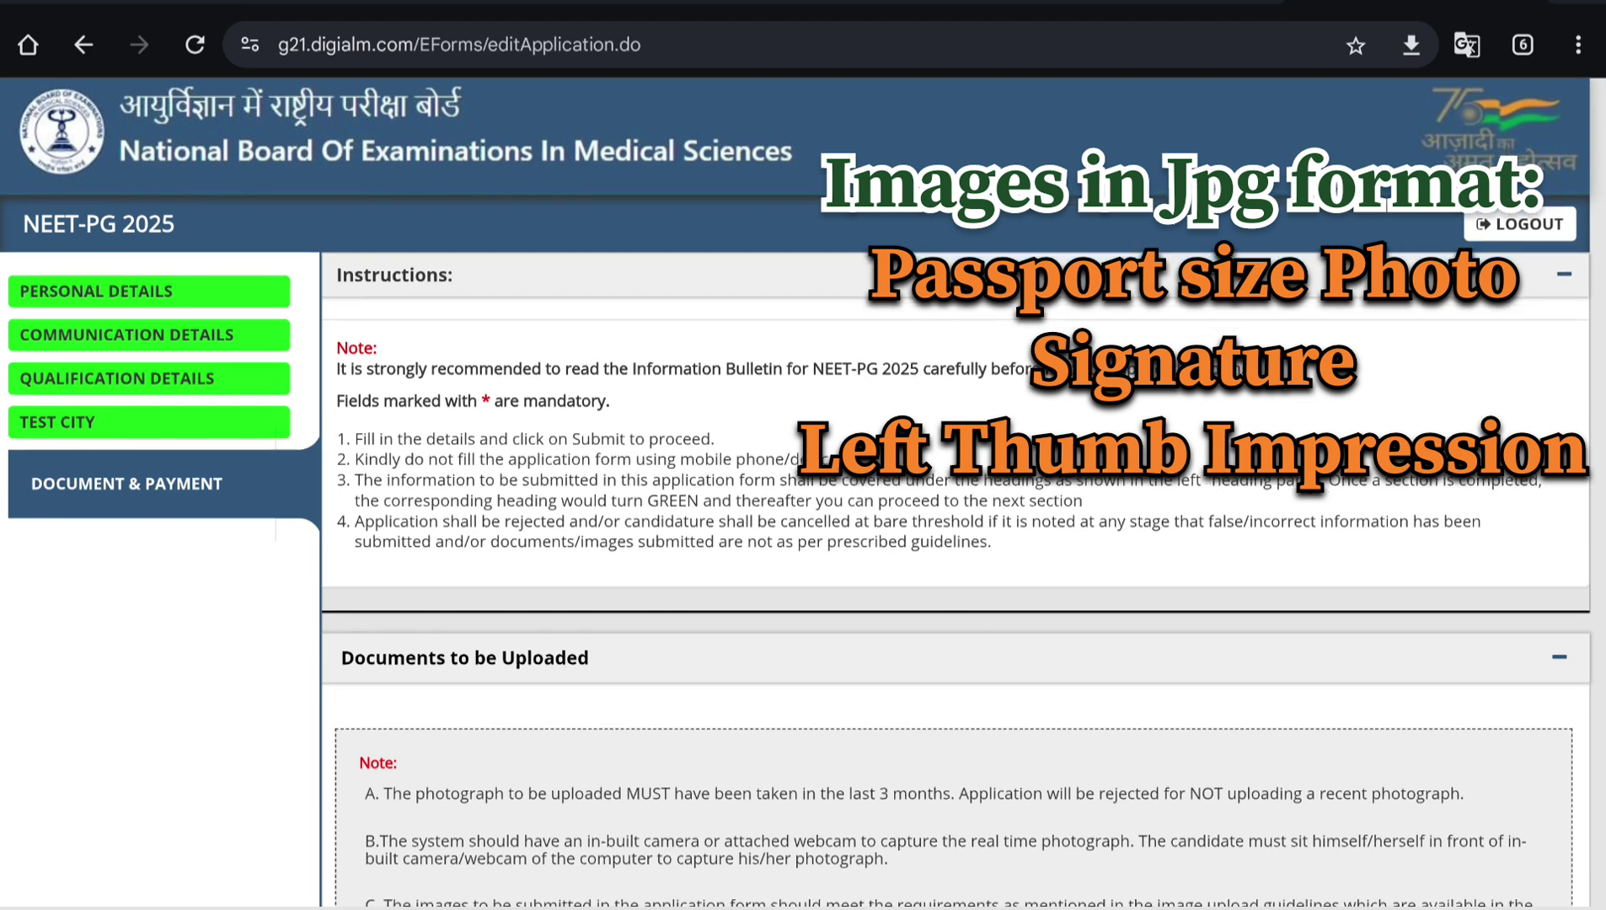
scroll(798, 455, down, 2)
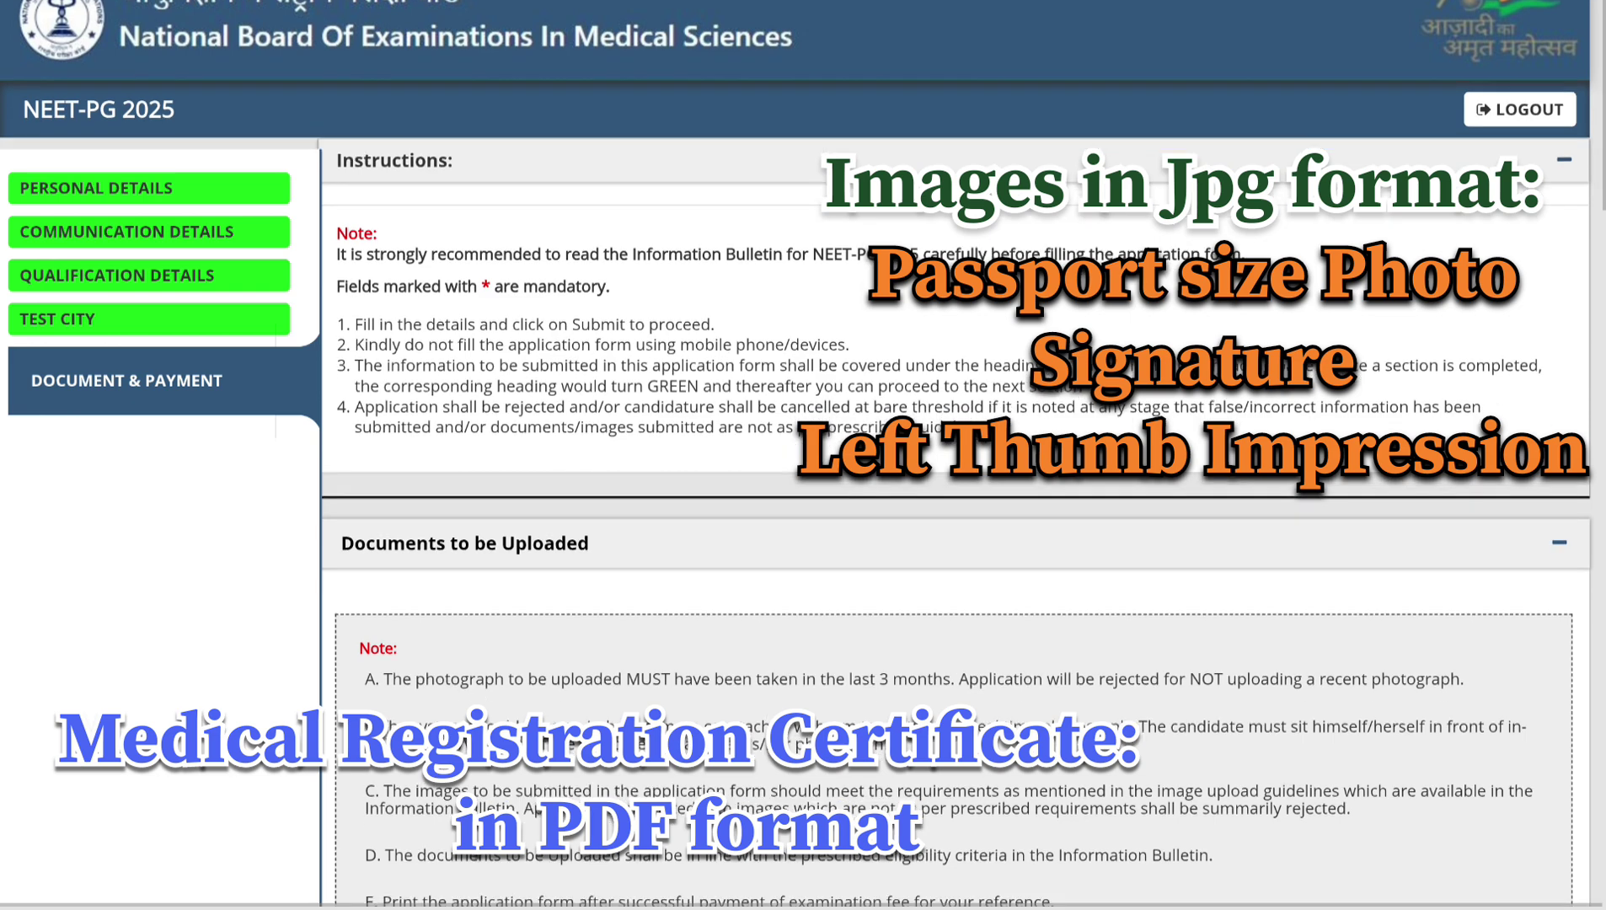
scroll(797, 454, down, 5)
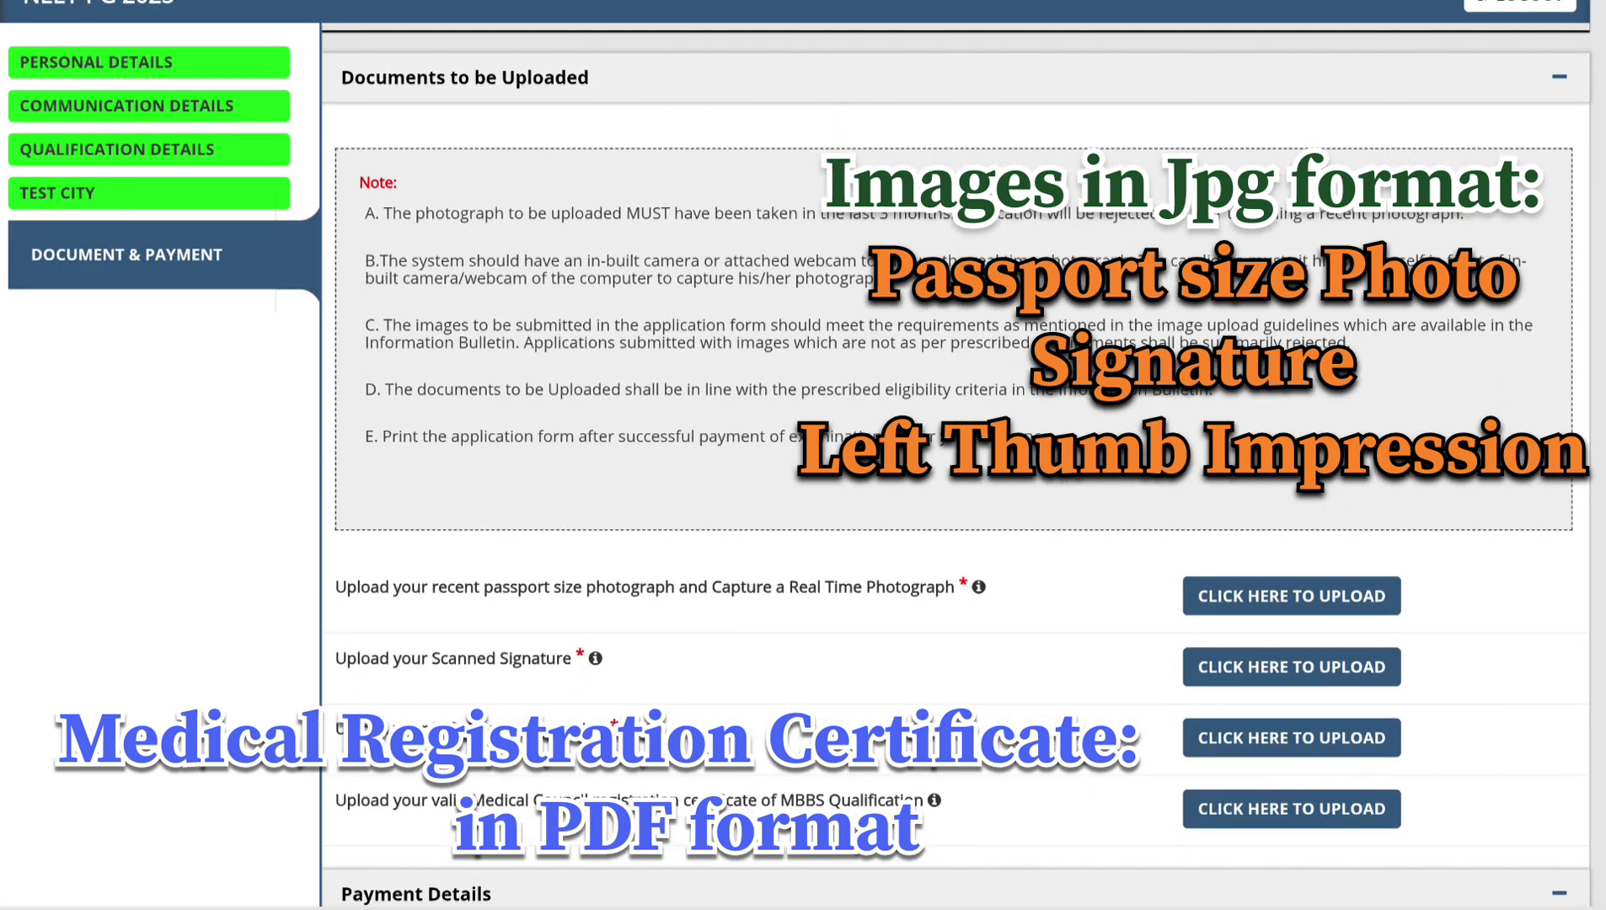
scroll(797, 455, down, 5)
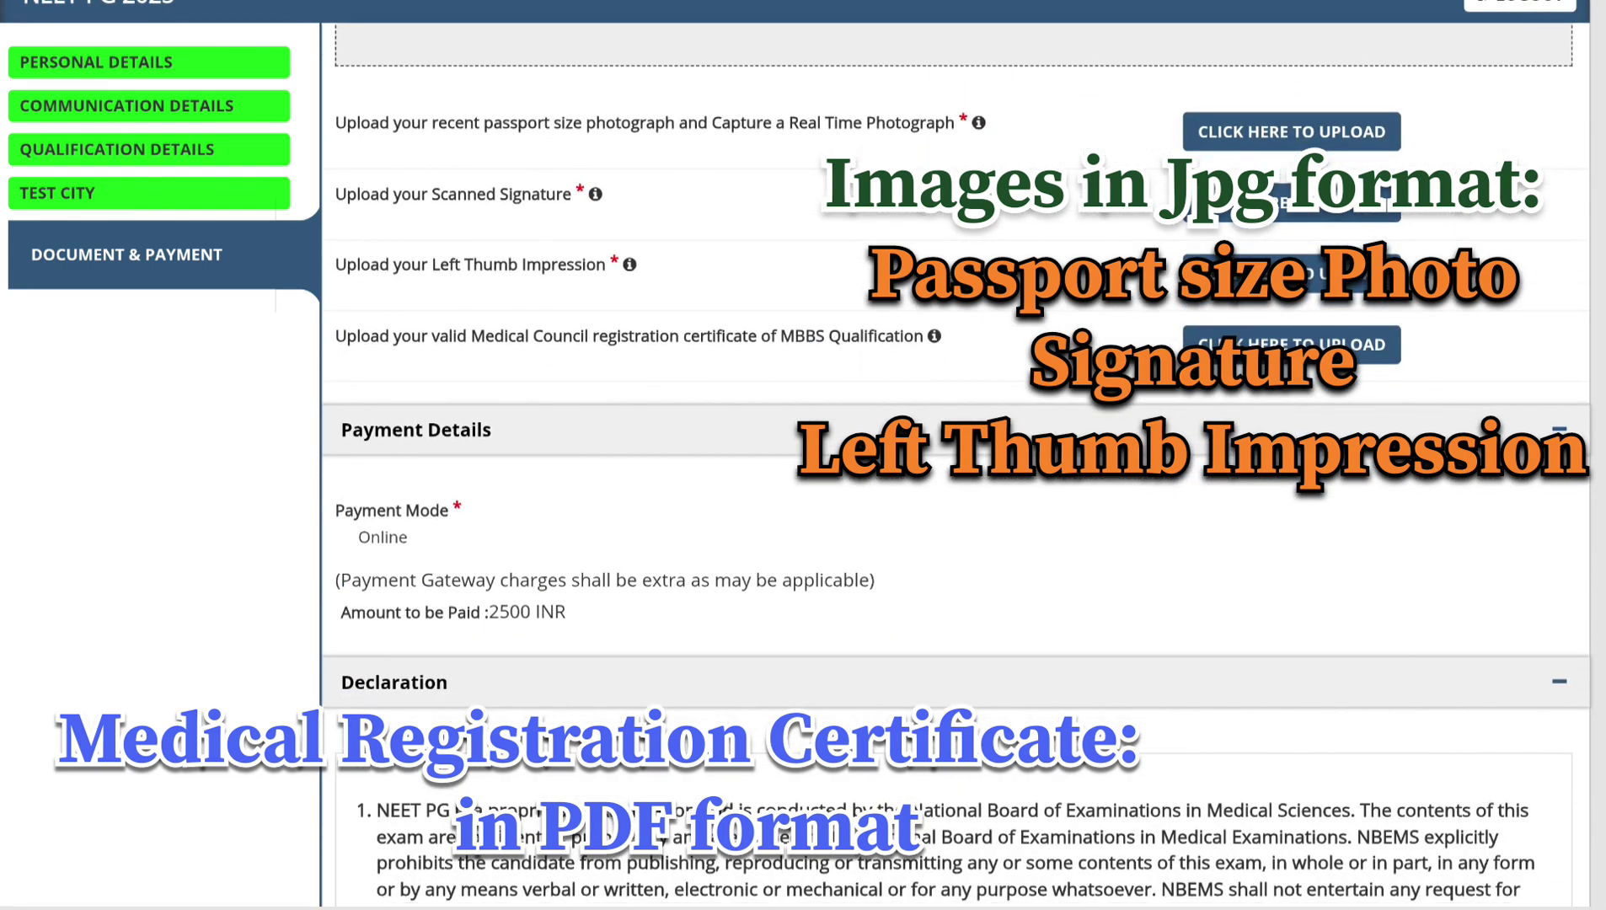
scroll(954, 463, down, 1)
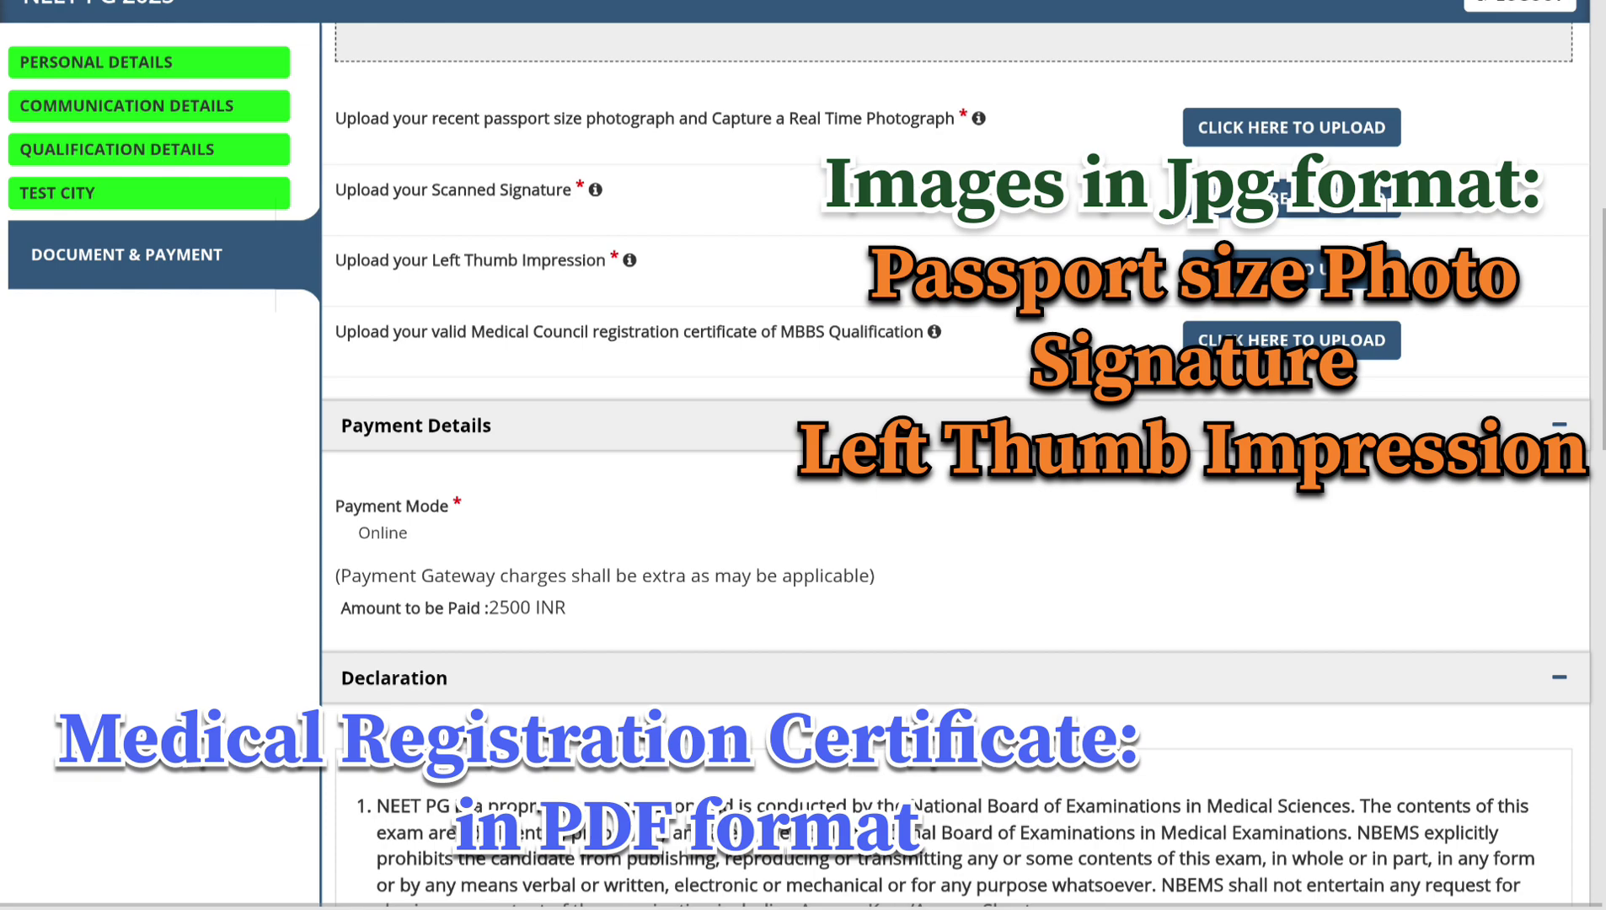
scroll(955, 463, down, 4)
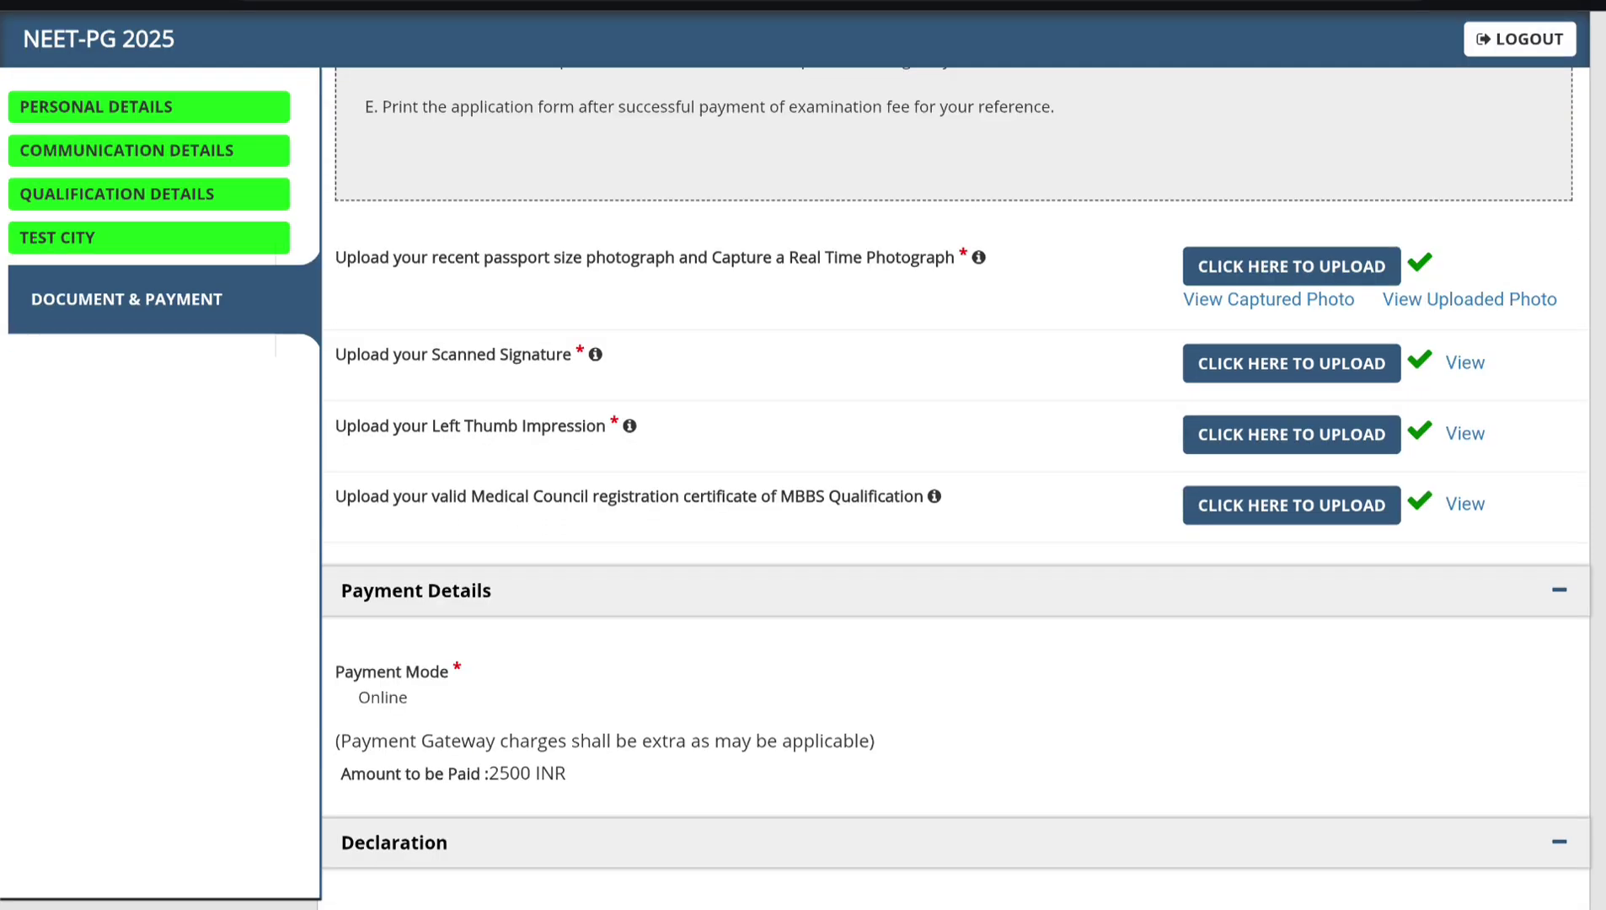
- Read through the Document & Payment declaration, confirm that the previewed application details are correct and agree to the terms
scroll(955, 505, down, 2)
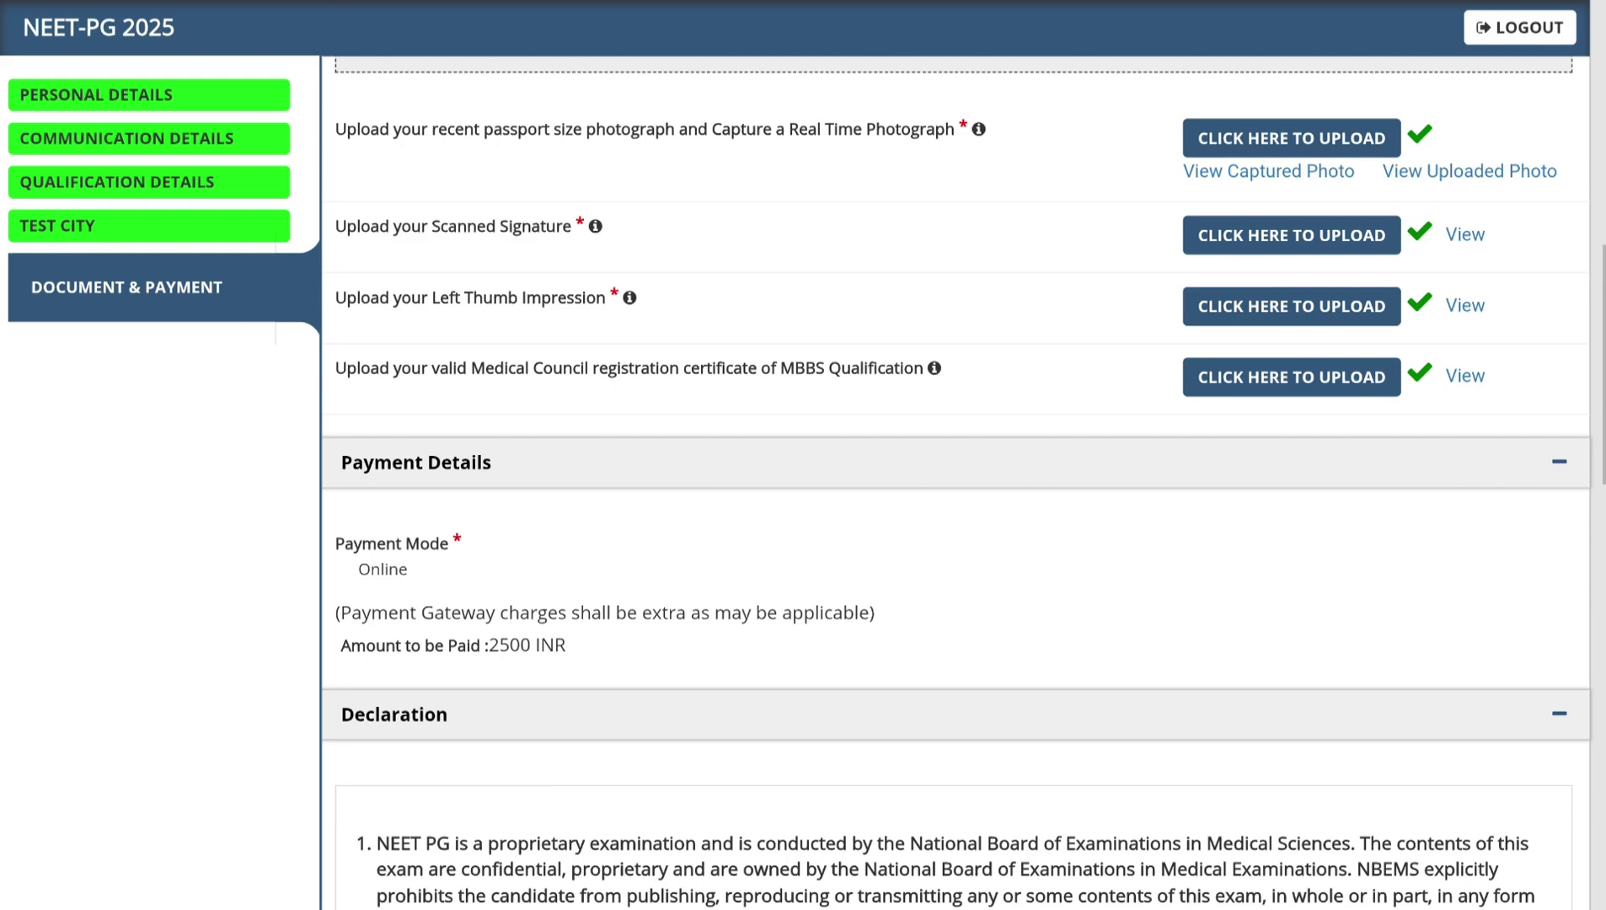
scroll(956, 480, down, 3)
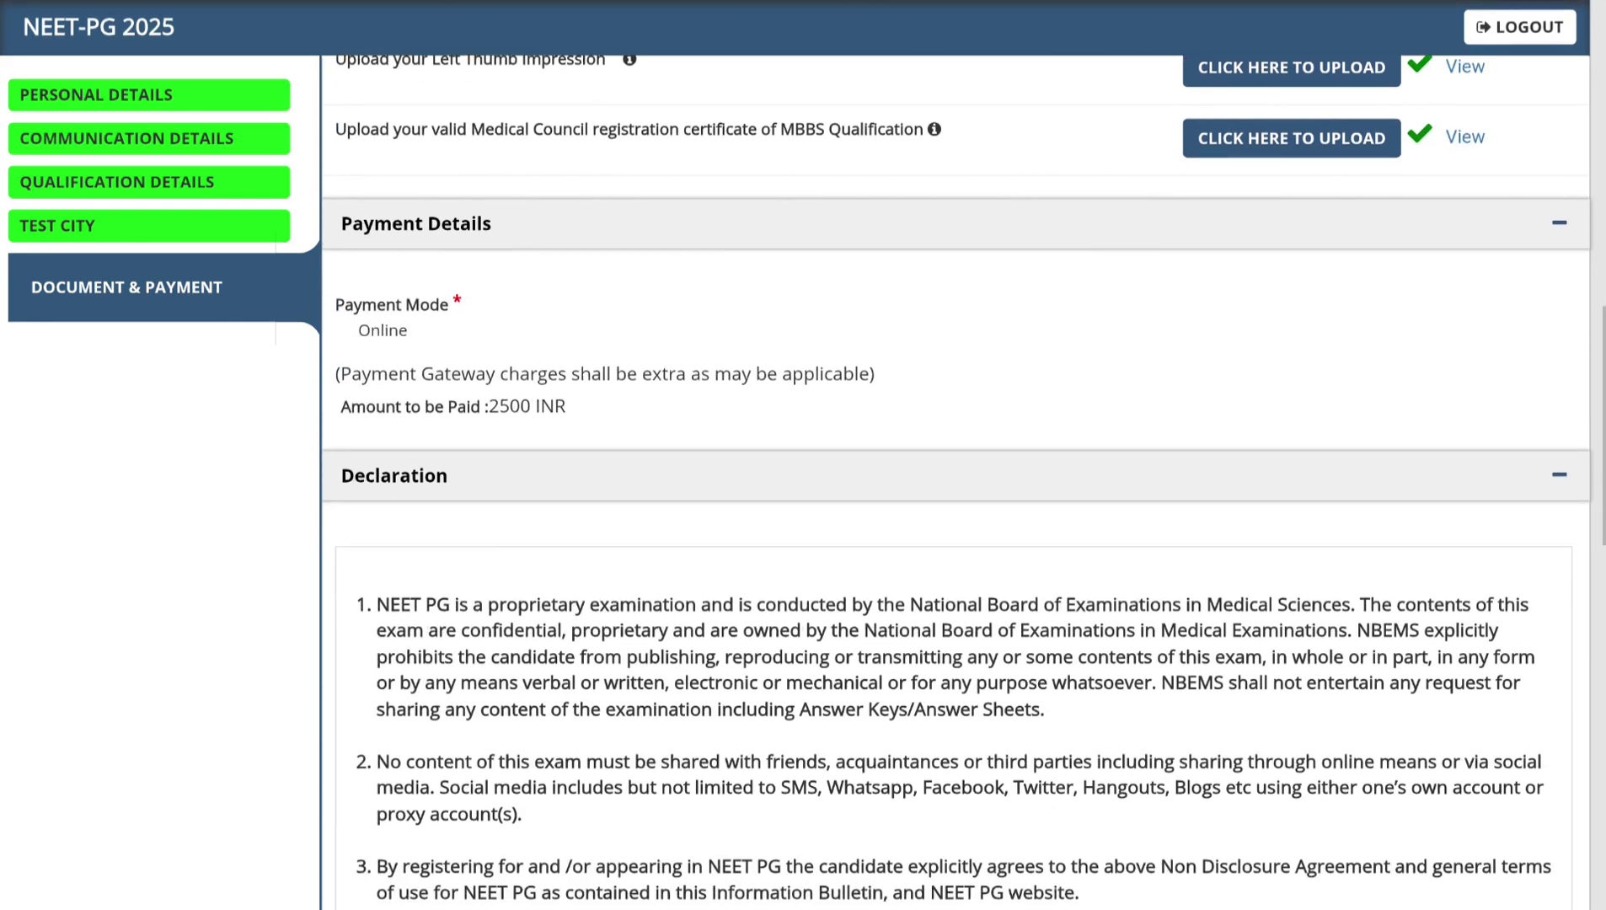
scroll(956, 480, down, 8)
scroll(955, 480, down, 3)
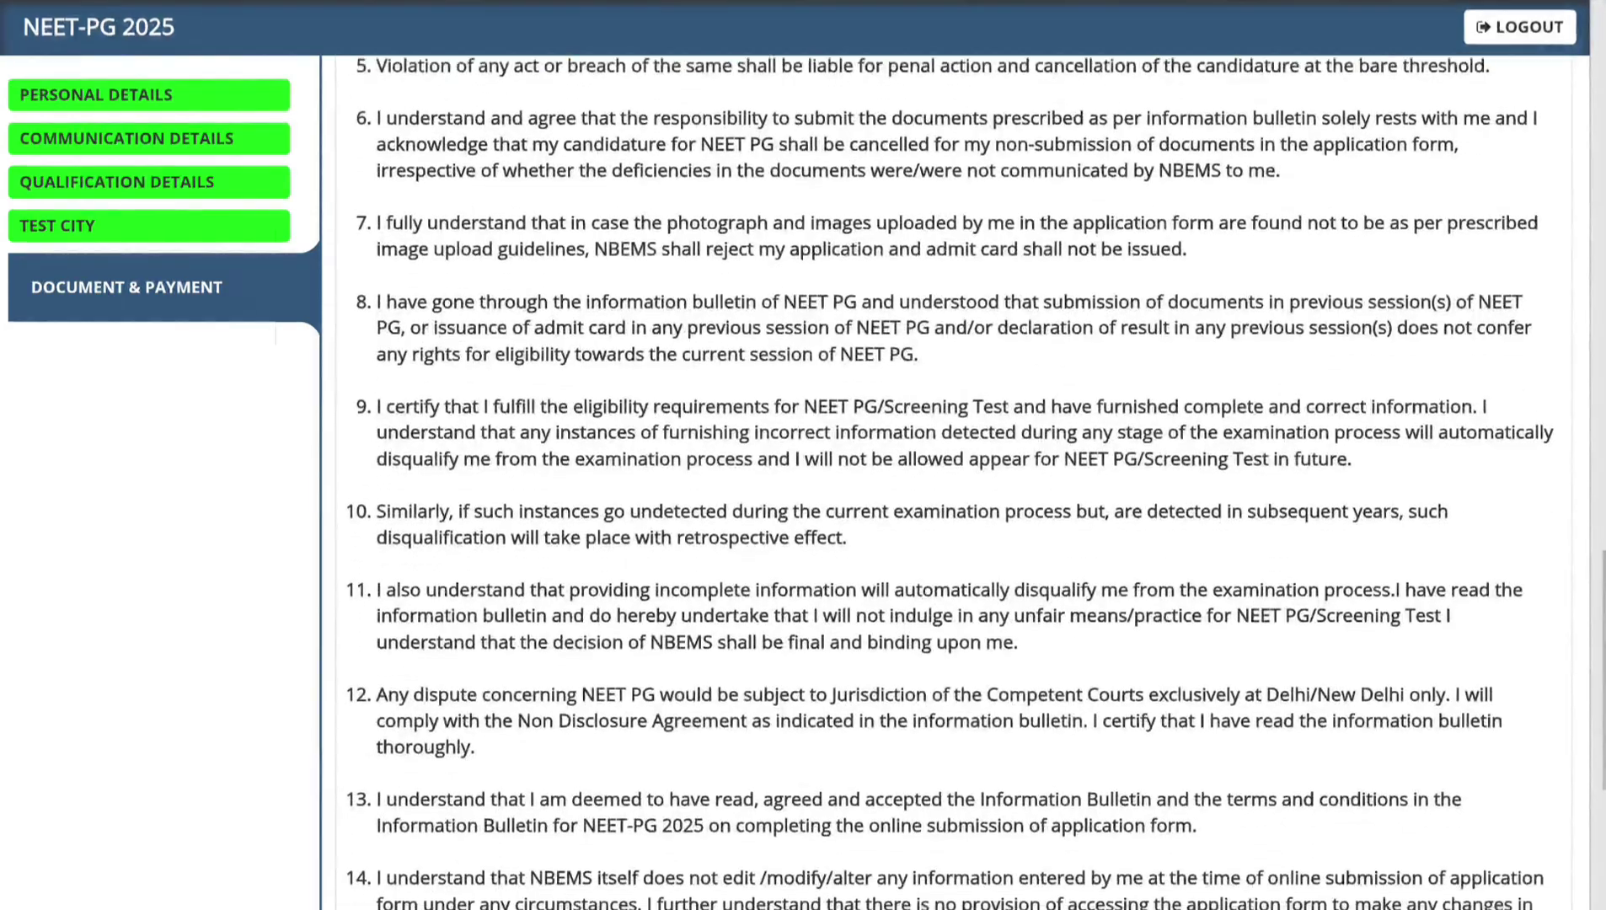
scroll(956, 480, down, 6)
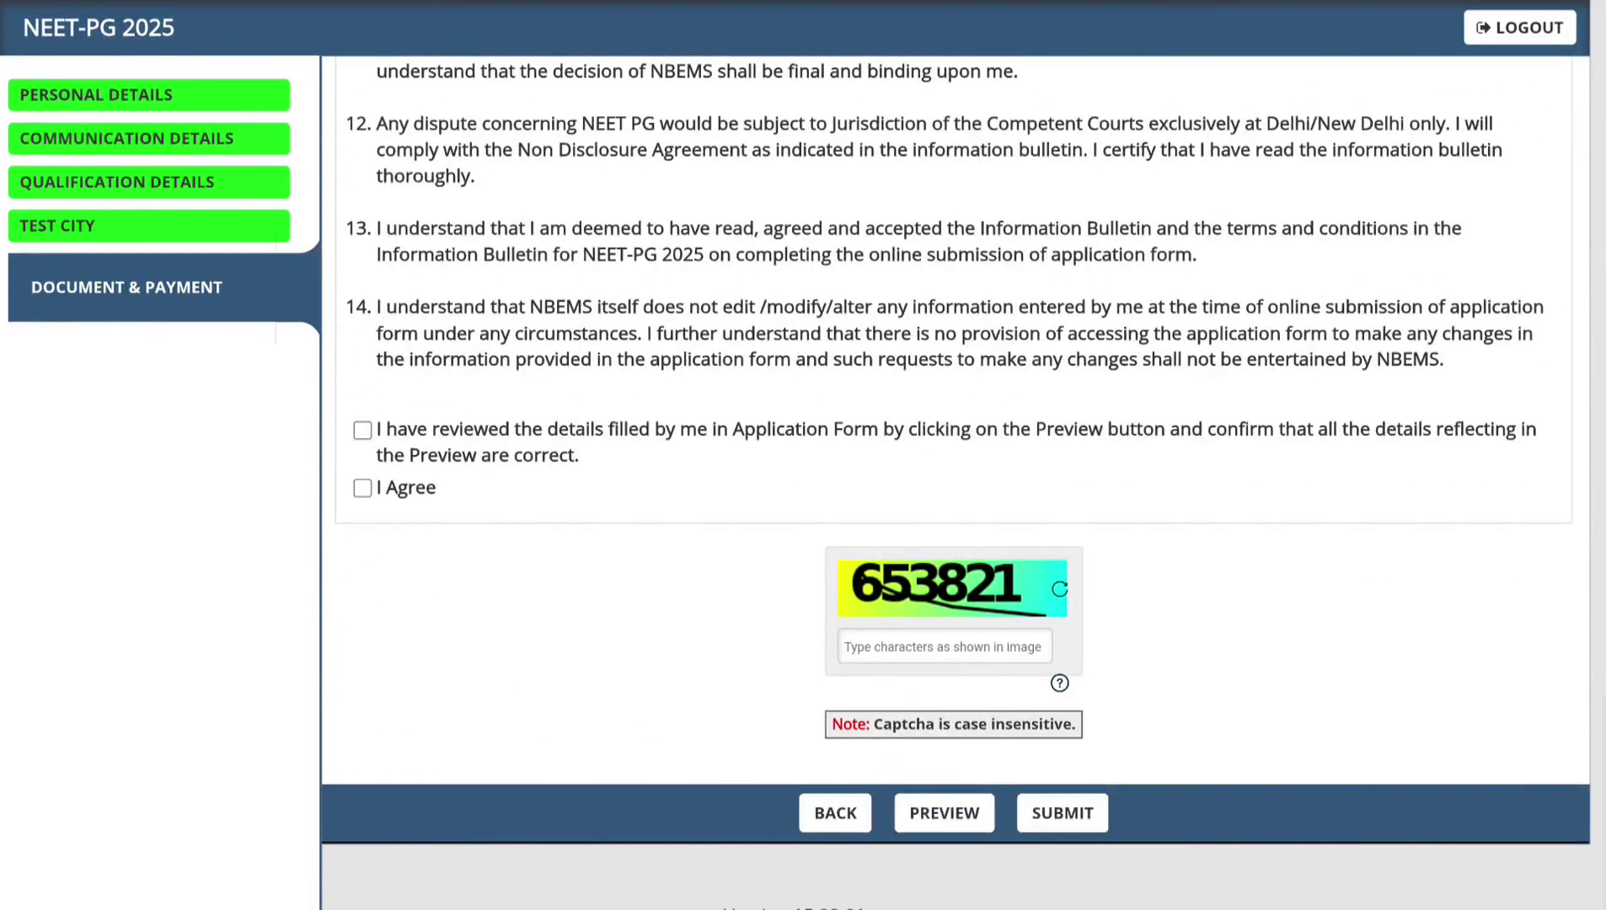
click(362, 430)
click(362, 488)
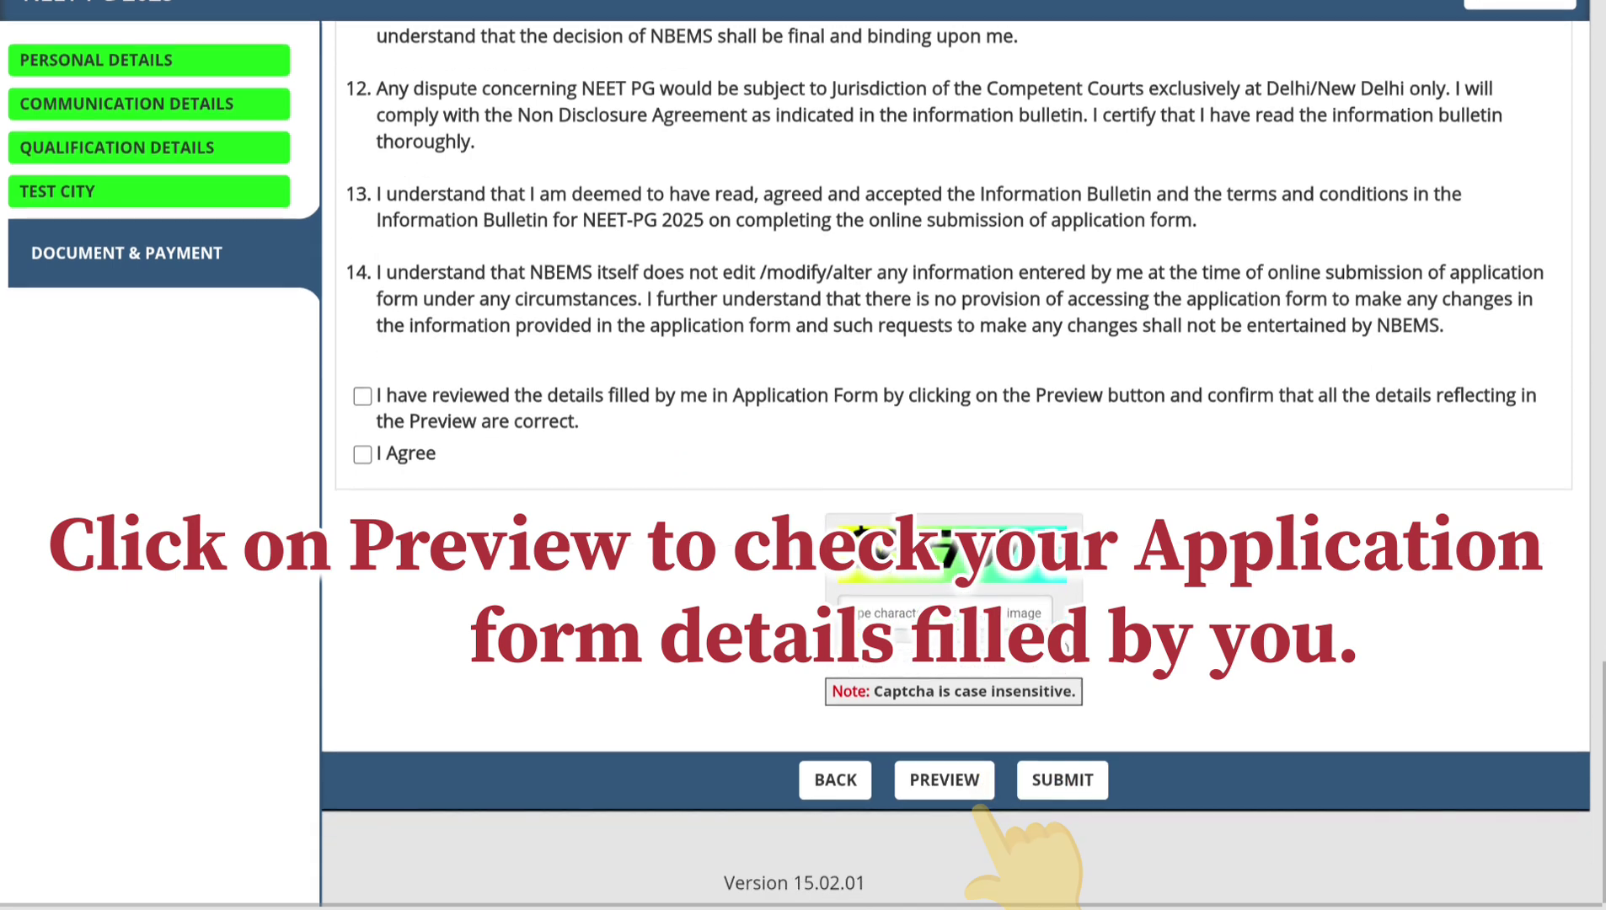
click(362, 397)
click(363, 455)
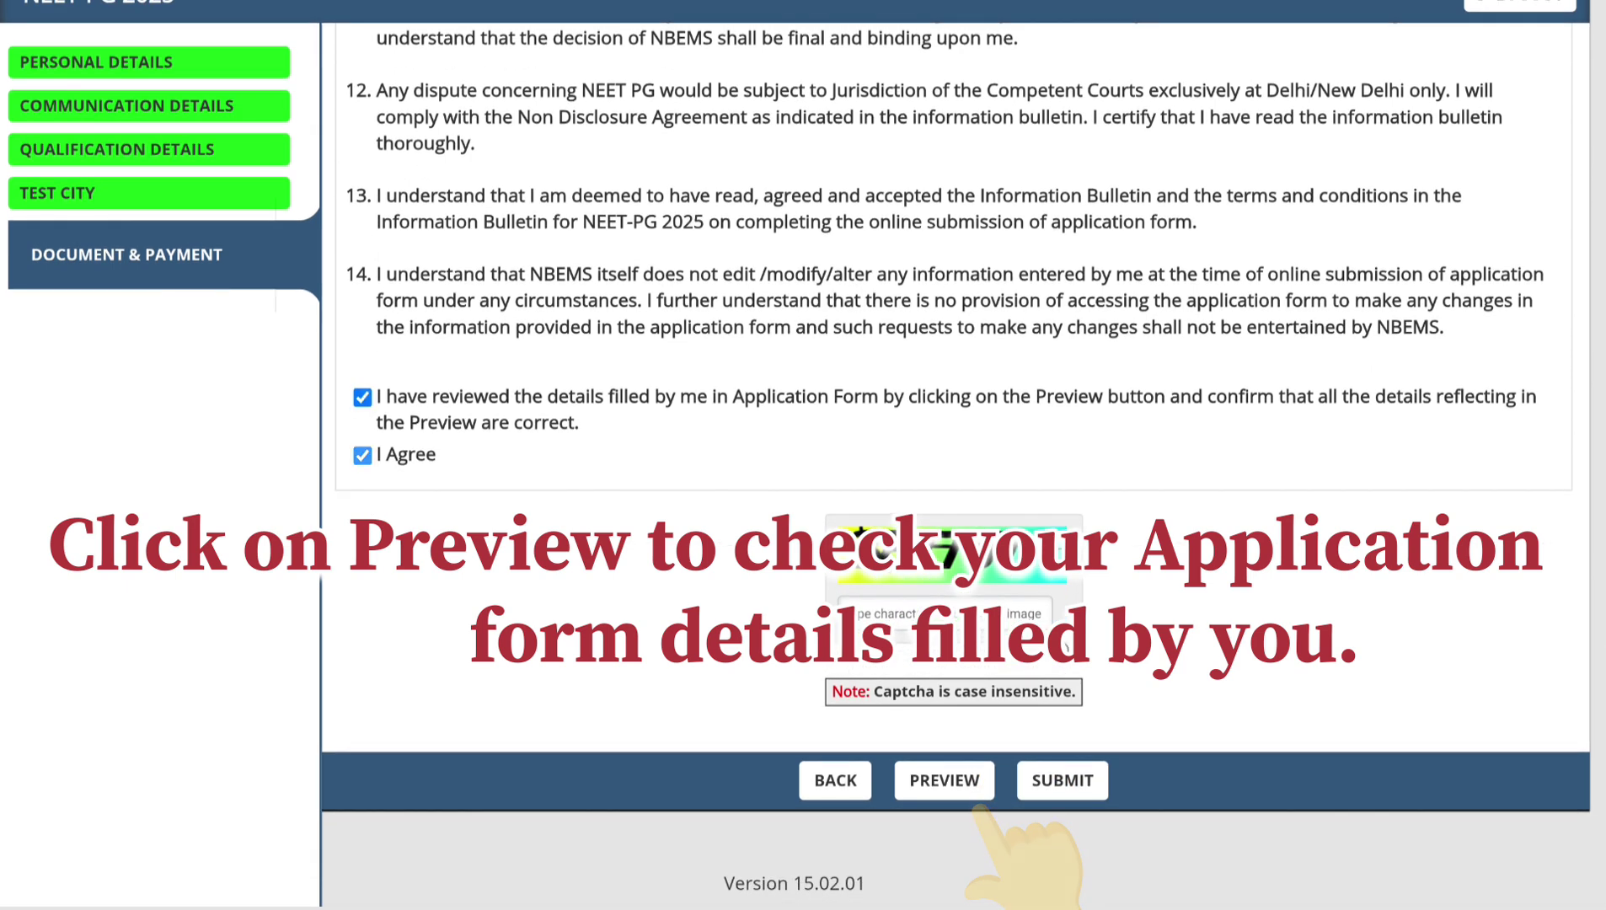
click(363, 396)
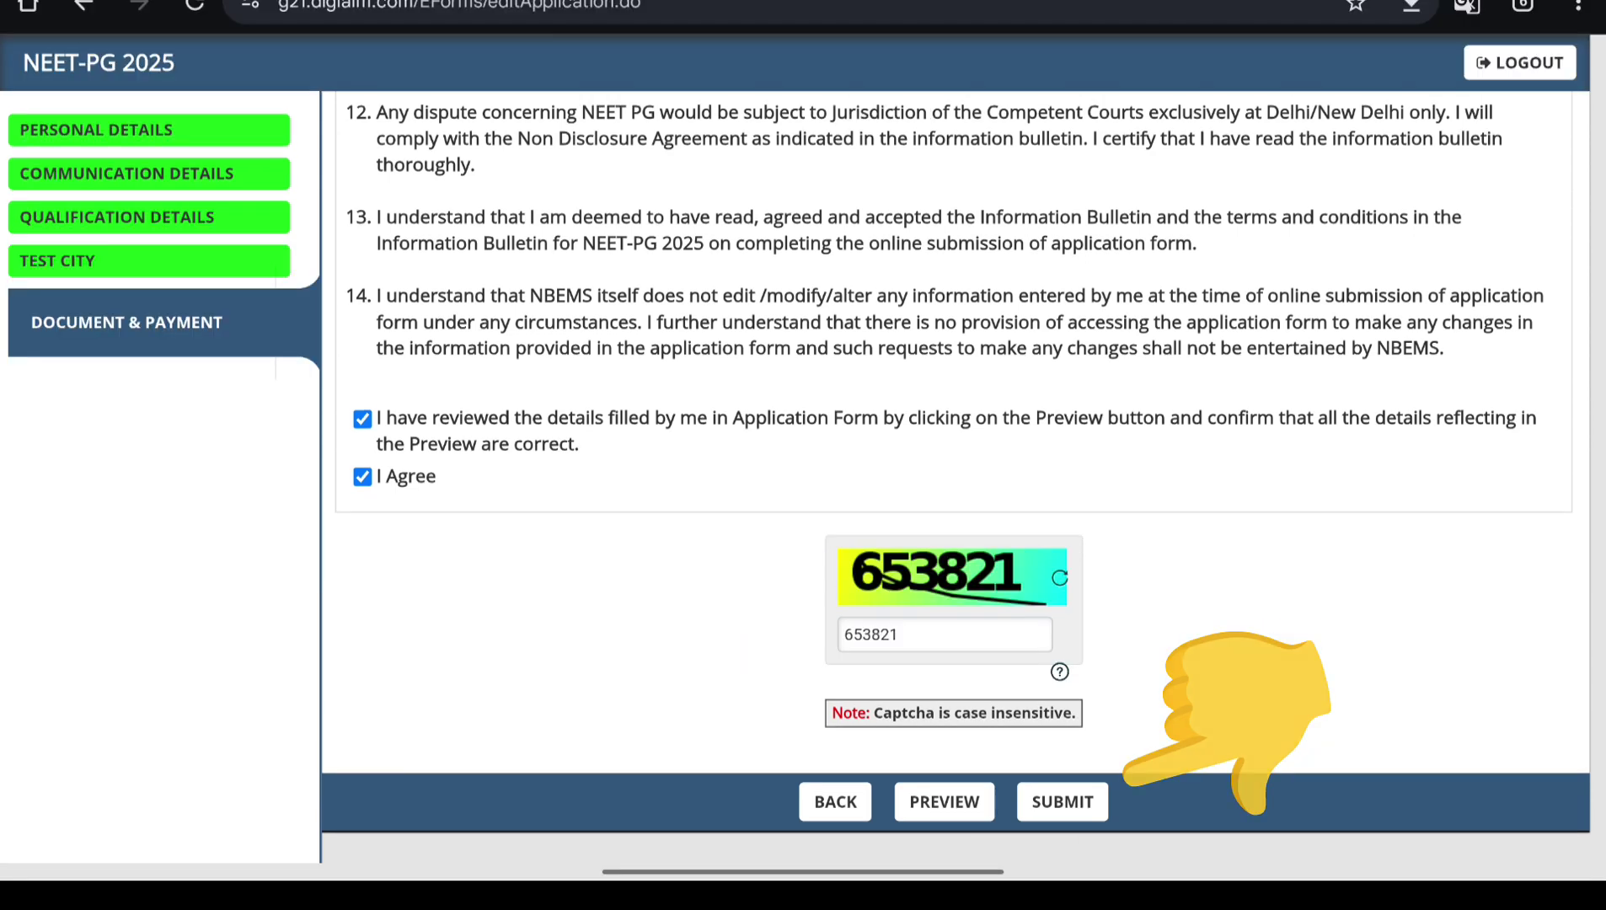
- Submit the application and choose Internet Banking as the payment method
click(1061, 801)
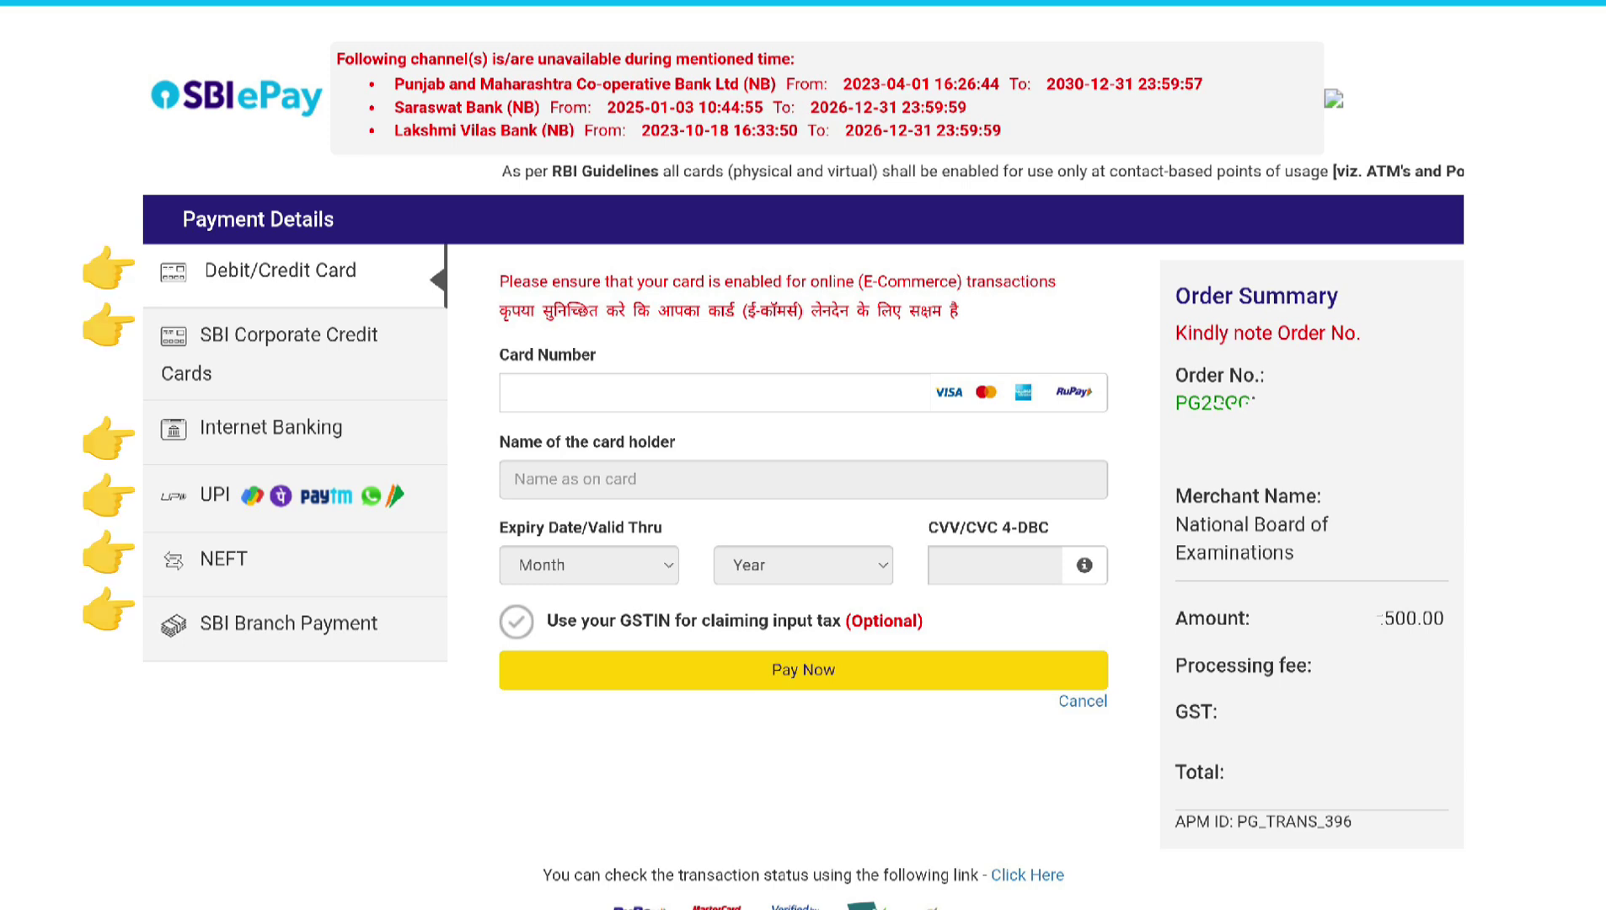
click(270, 427)
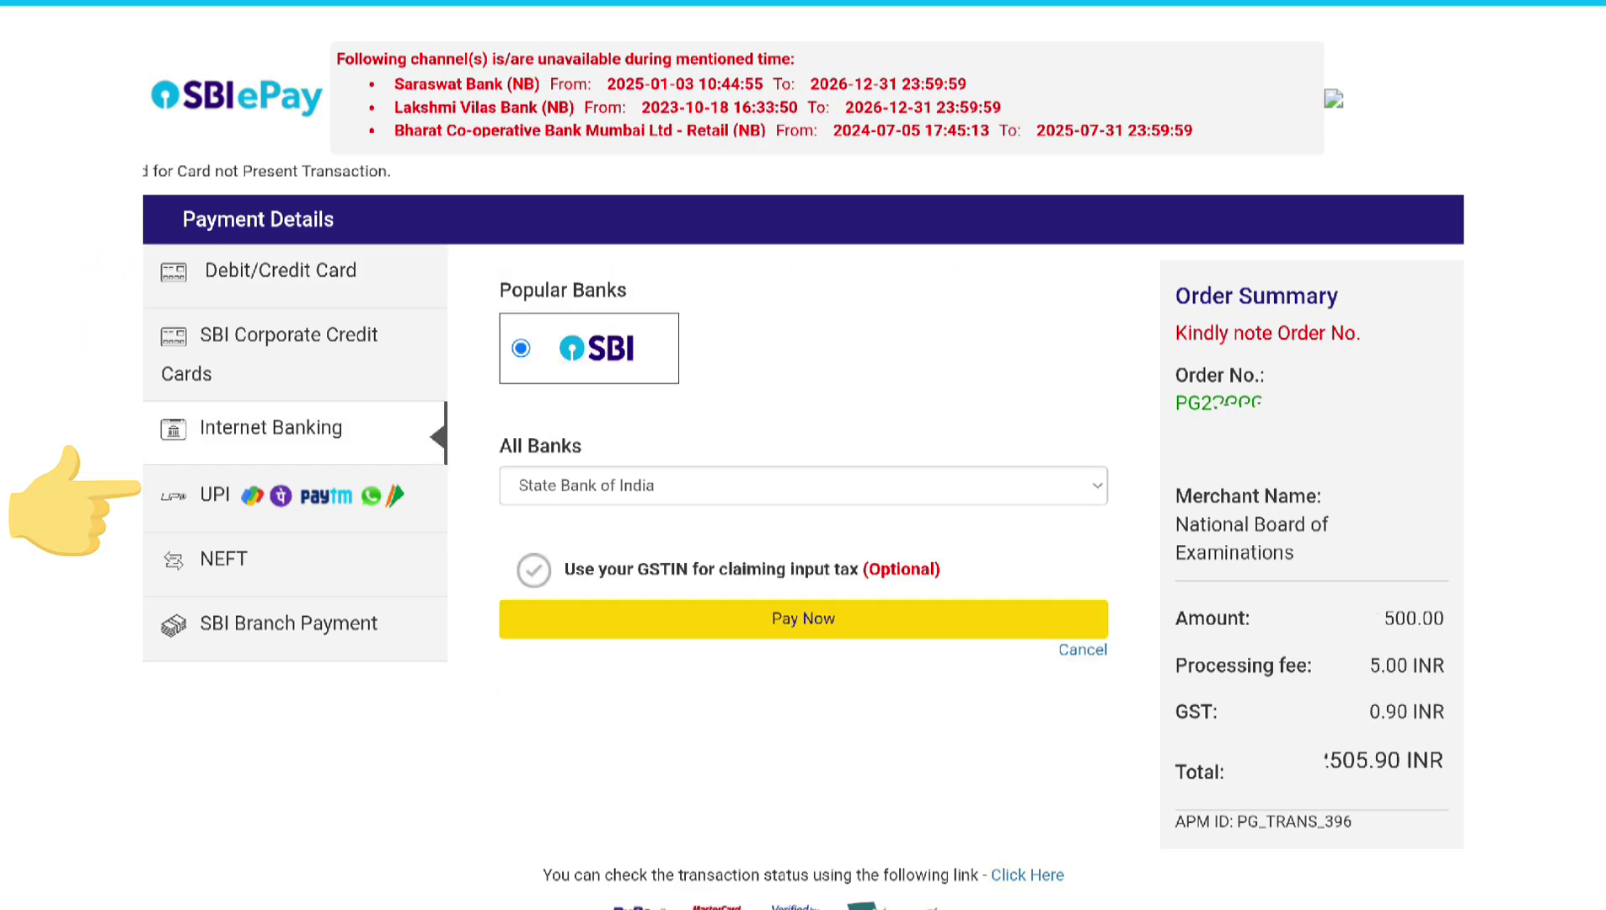